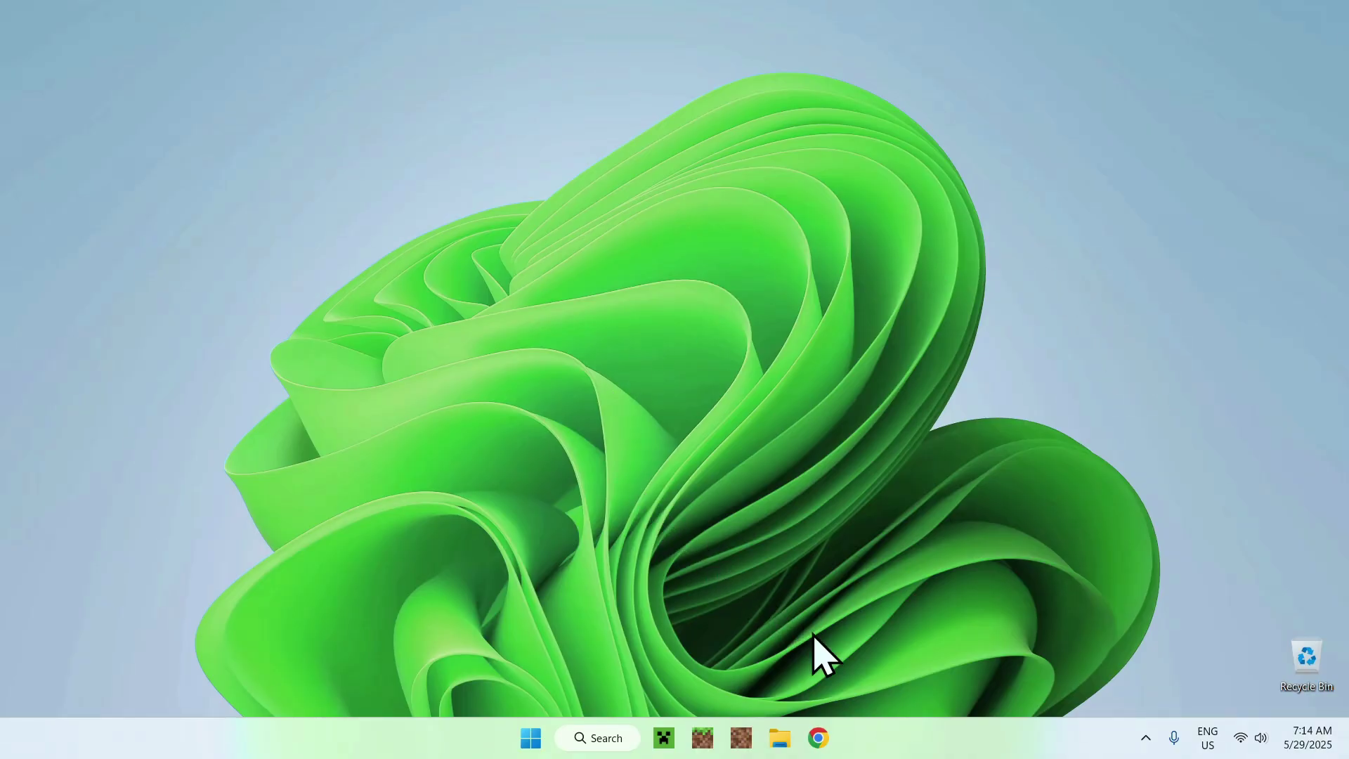
# Open Chrome and run a Google search for 'Modrinth'
pyautogui.click(818, 738)
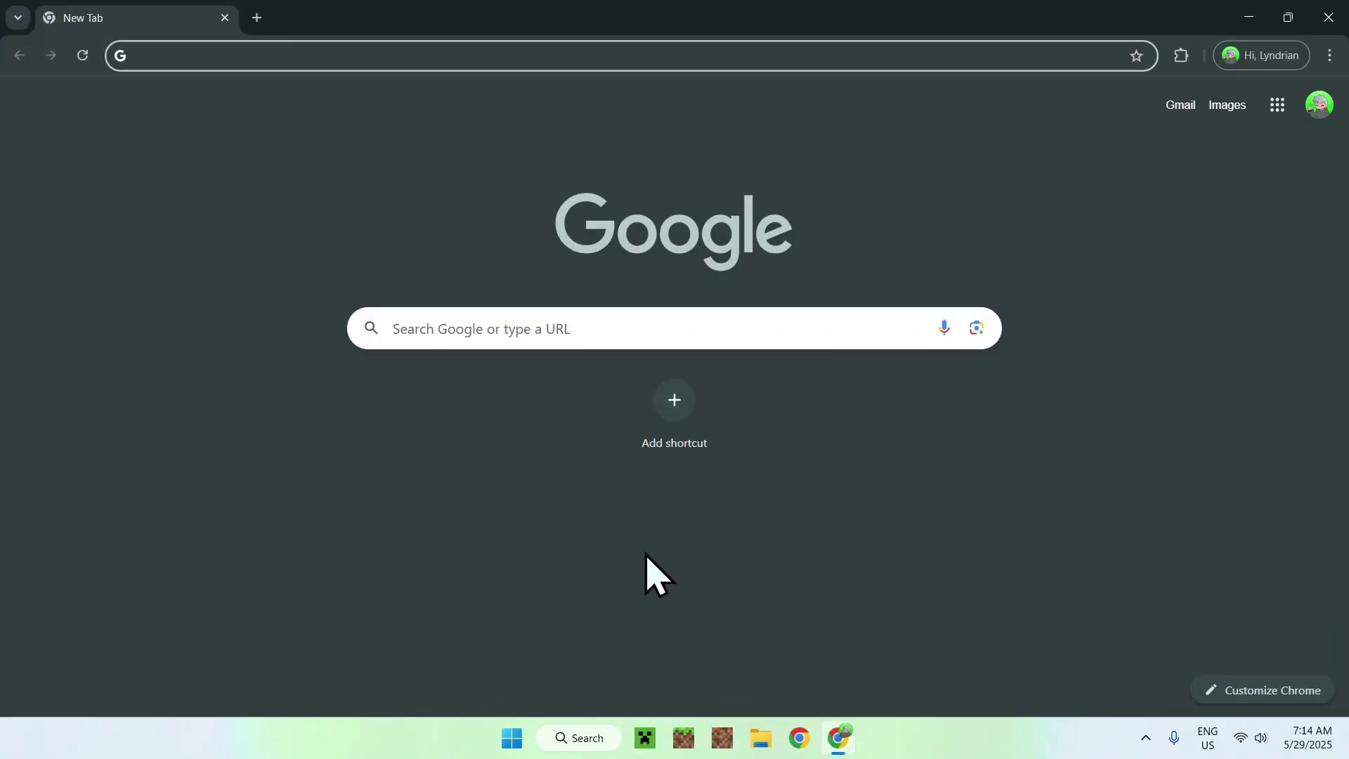
pyautogui.click(672, 327)
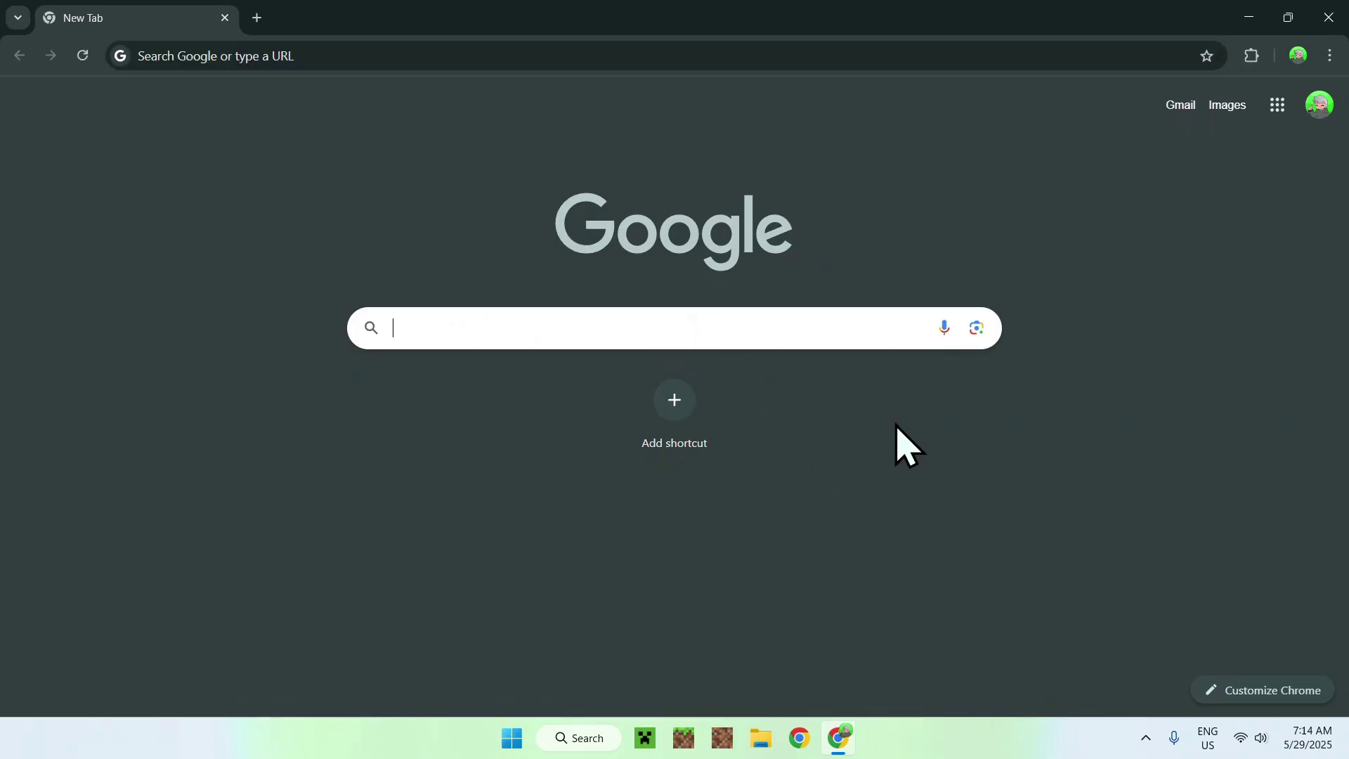
pyautogui.write('Modrinth')
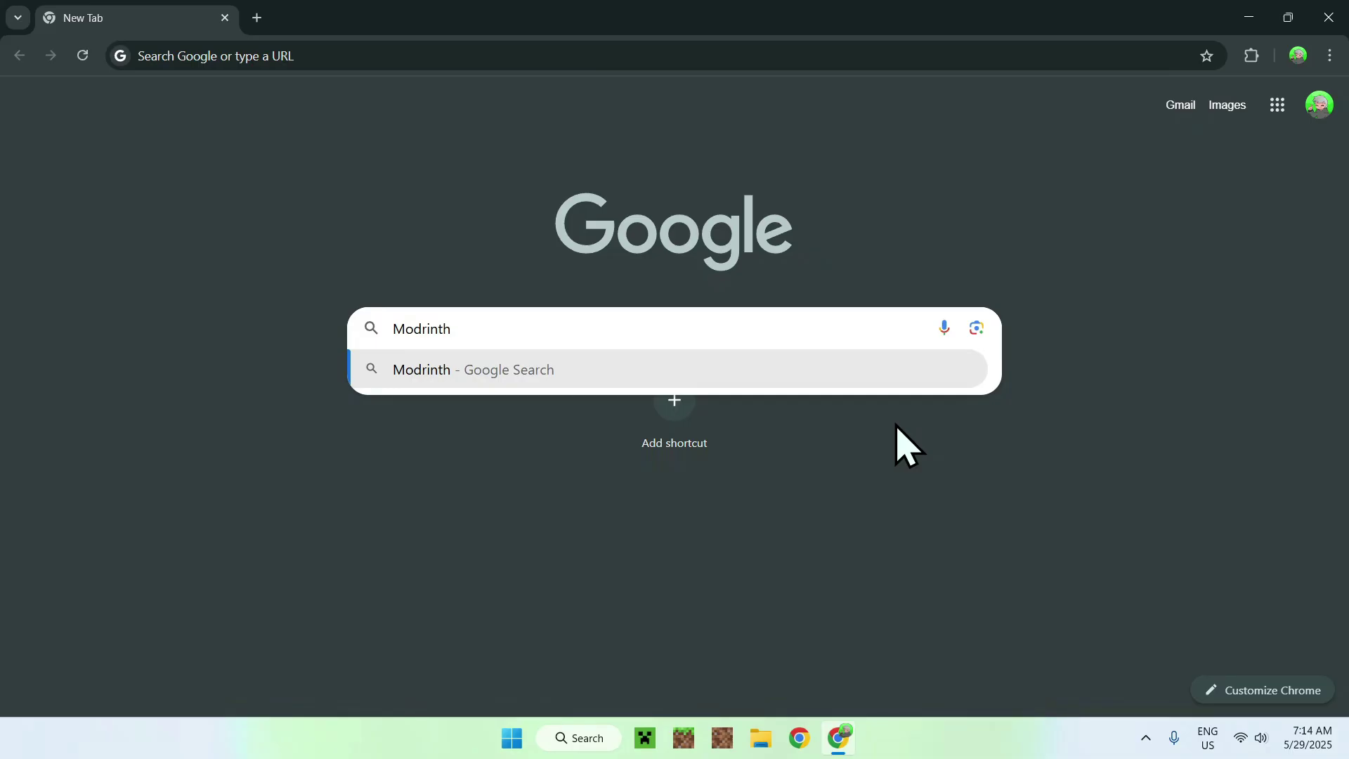
pyautogui.press('Return')
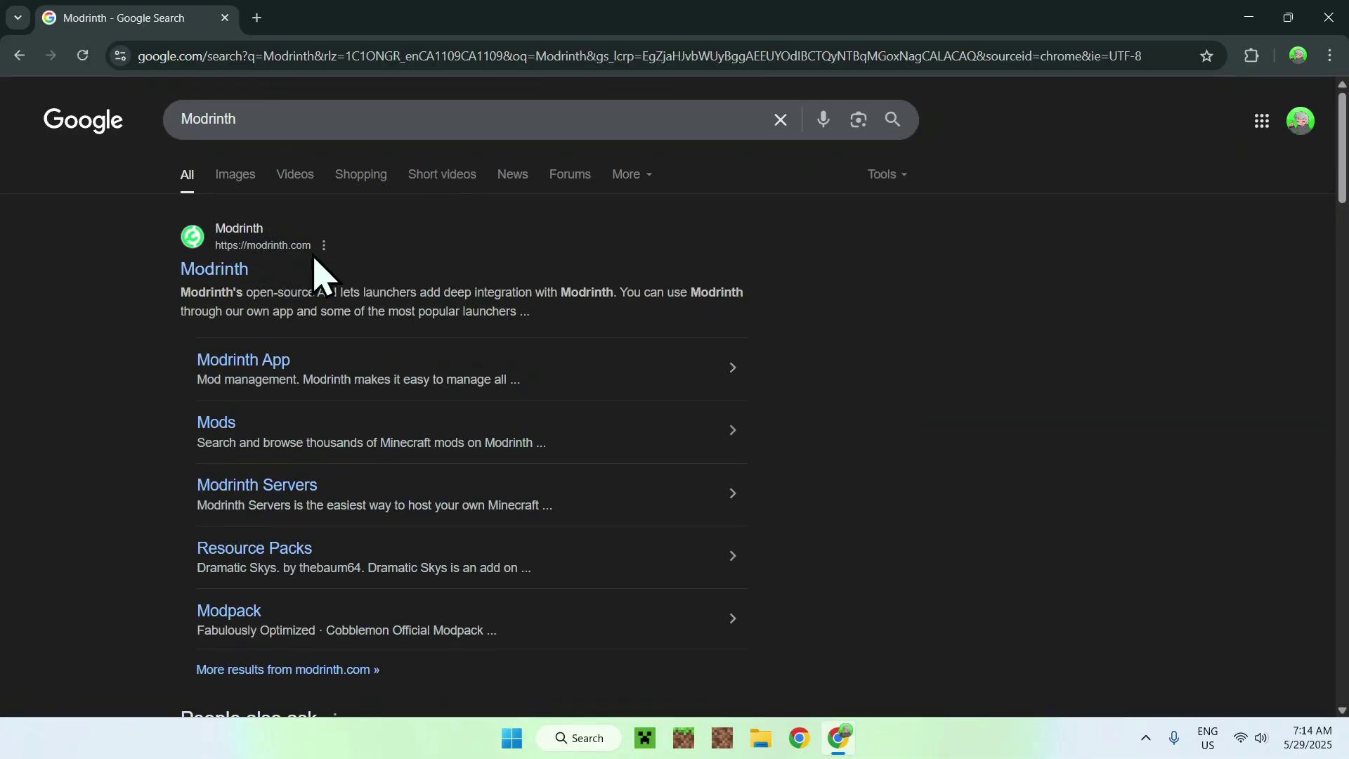
# Go to modrinth.com's Mods catalogue, search 'Freecam' and open the Freecam mod by hashalite
pyautogui.click(224, 280)
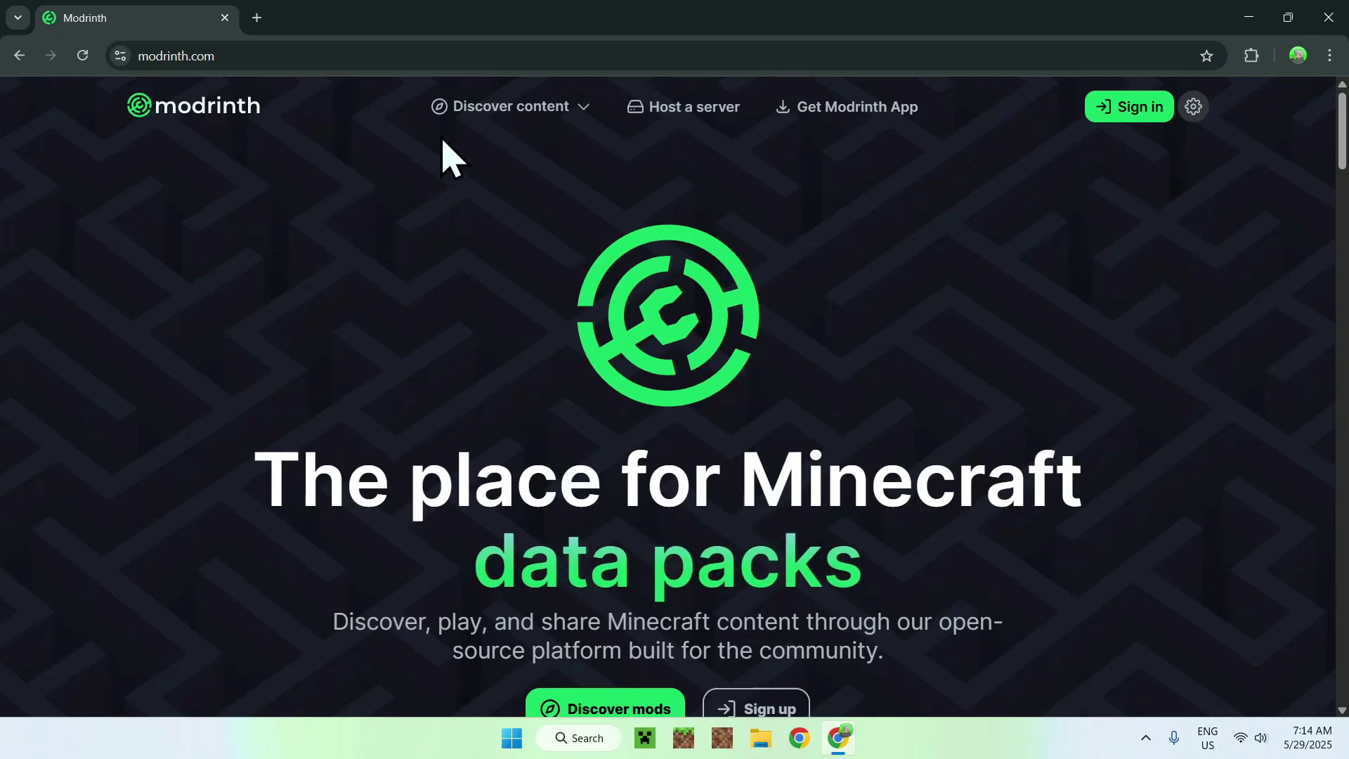
pyautogui.click(513, 118)
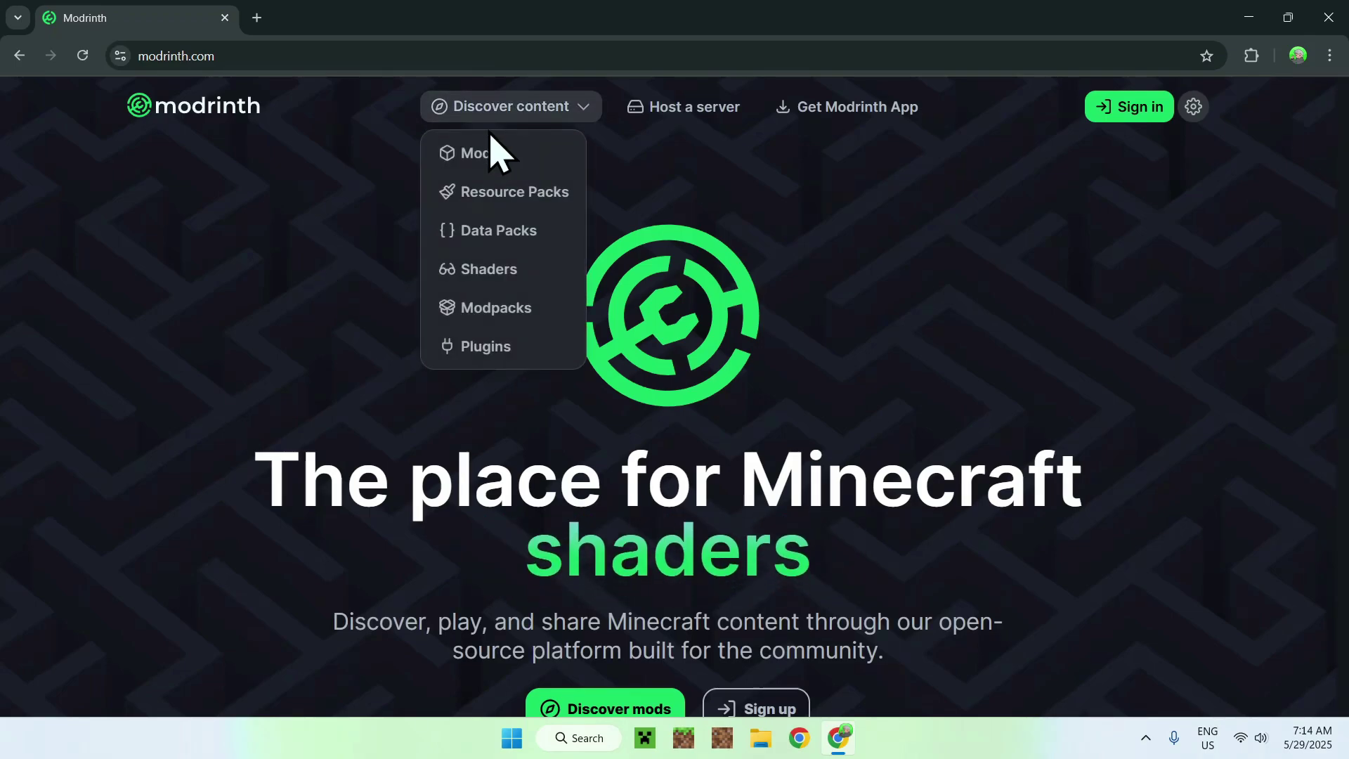
pyautogui.click(516, 159)
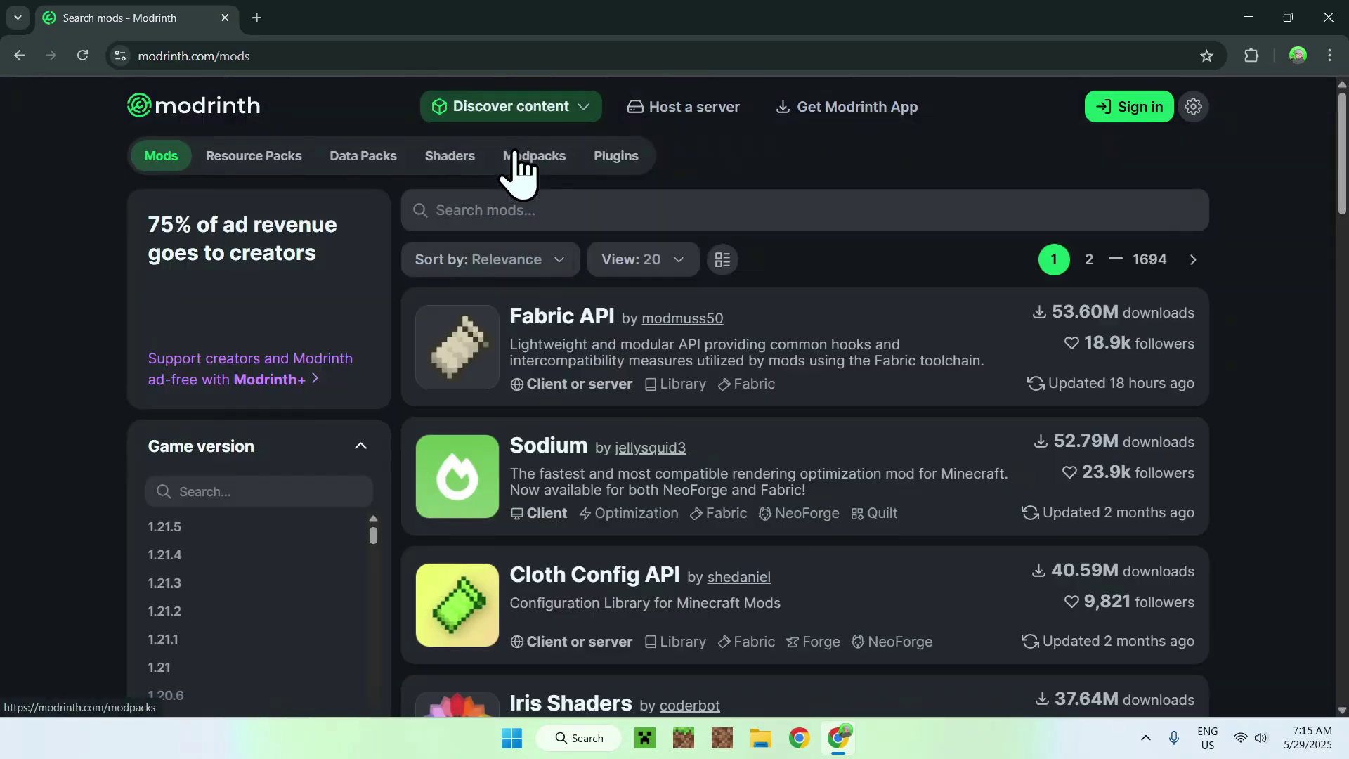
pyautogui.click(564, 209)
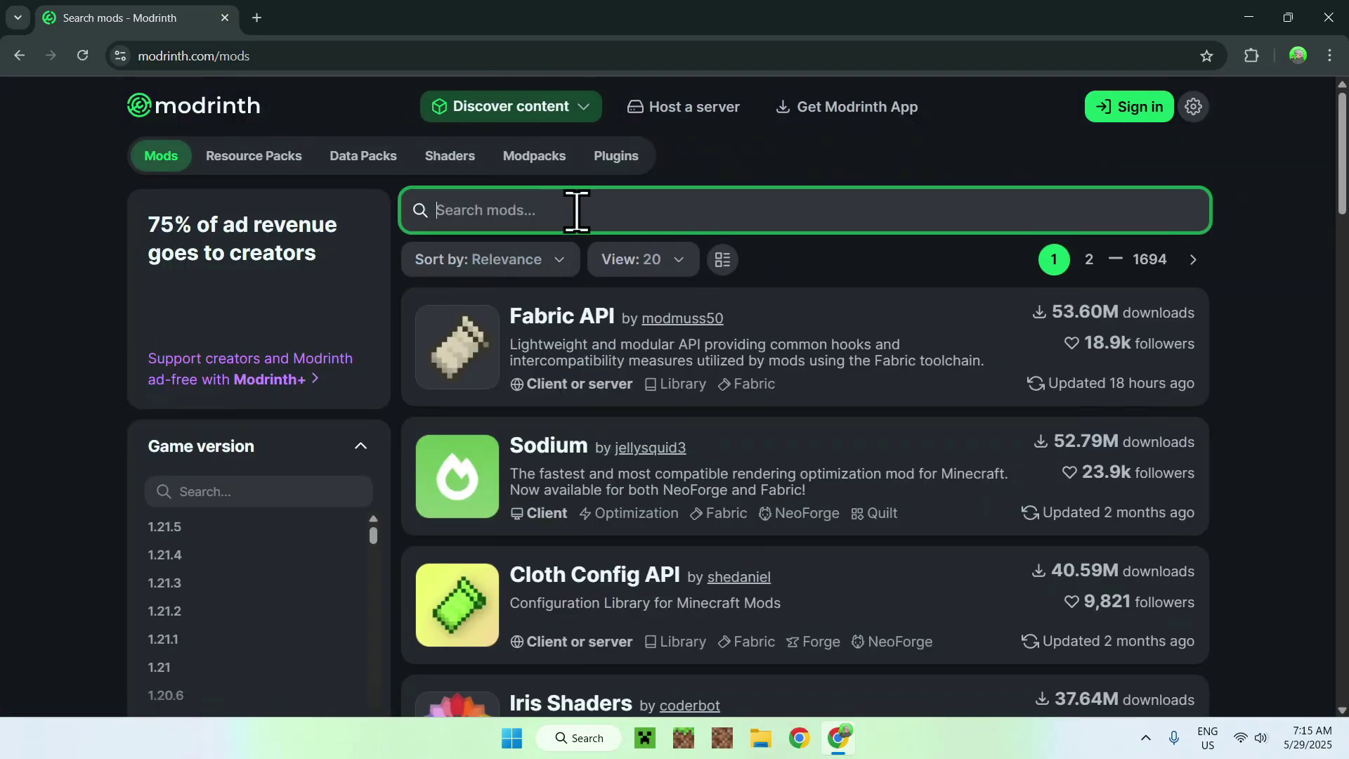
pyautogui.write('Freecam')
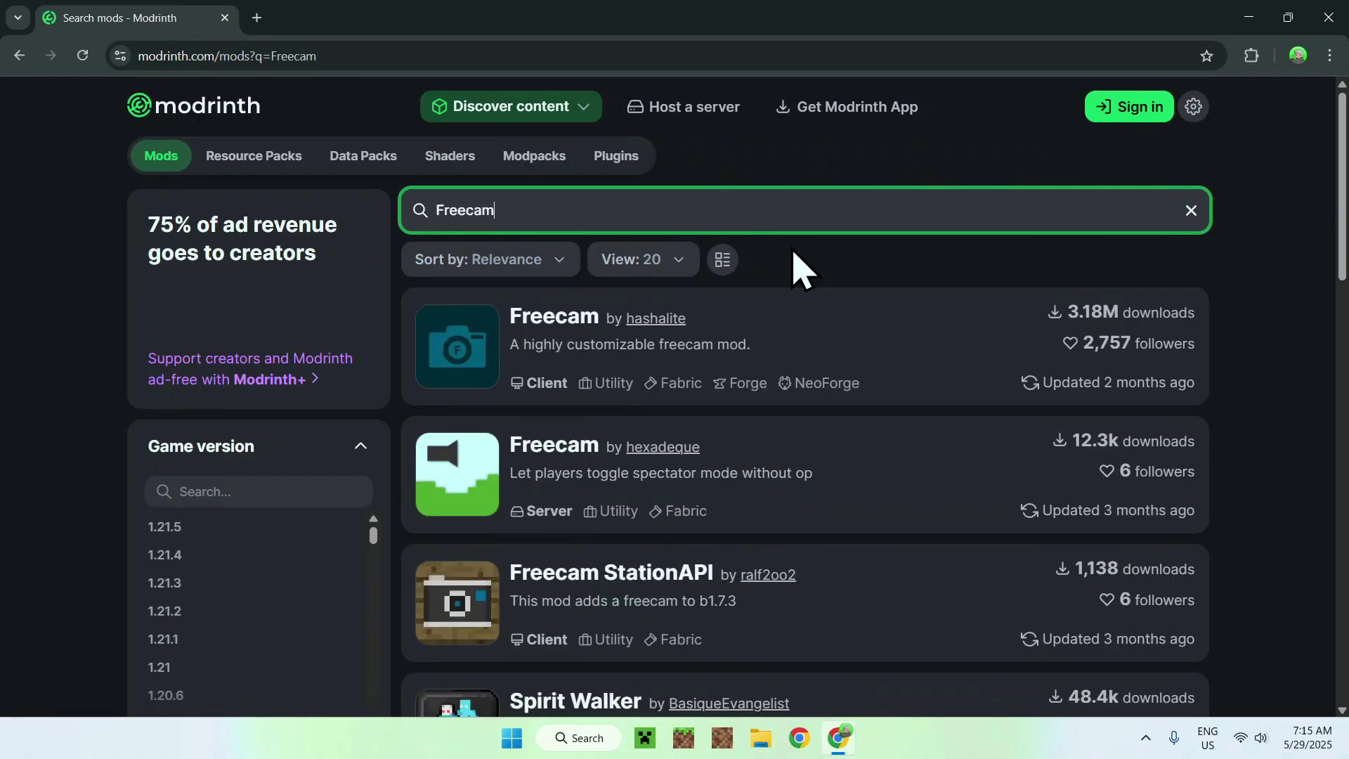
pyautogui.click(552, 322)
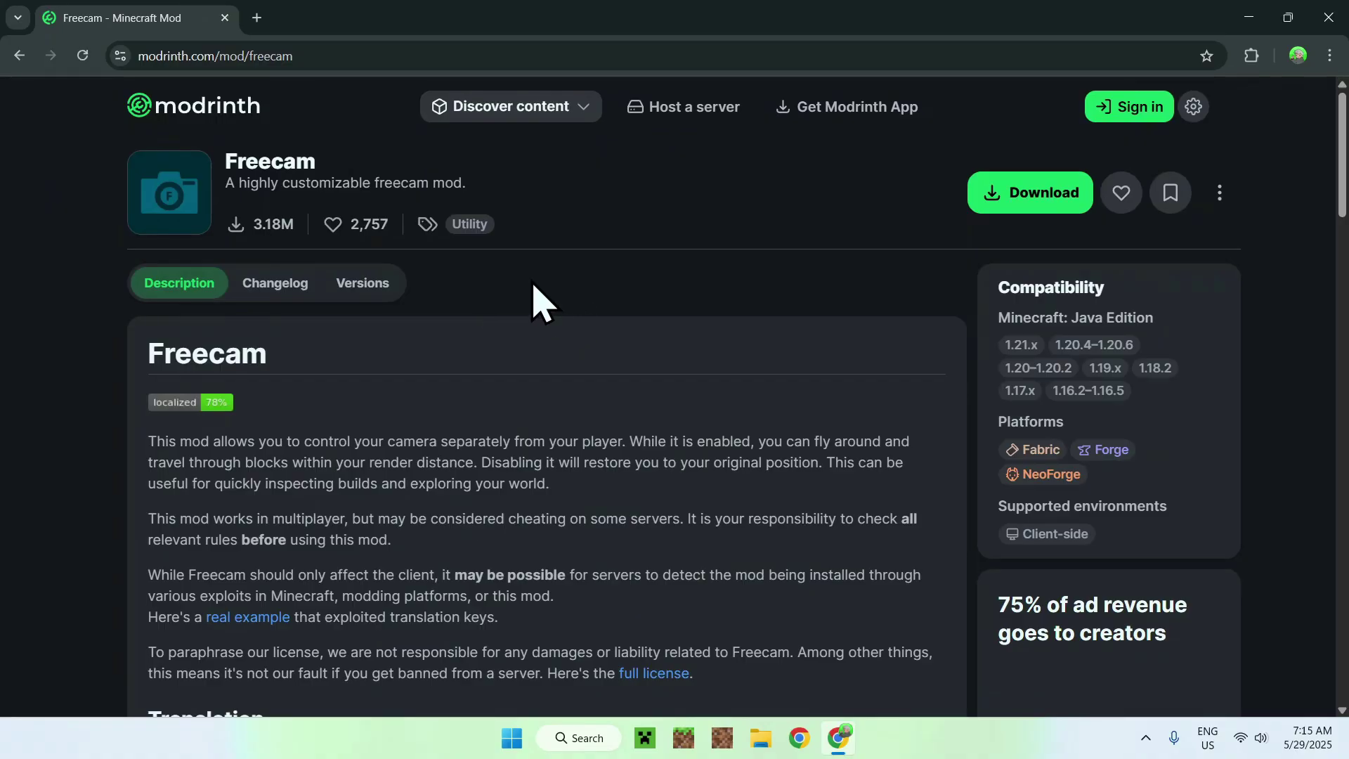
# Download the Fabric build freecam-fabric-1.3.3+mc1.21.5.jar for 1.21.5 and review its dependencies
pyautogui.click(360, 288)
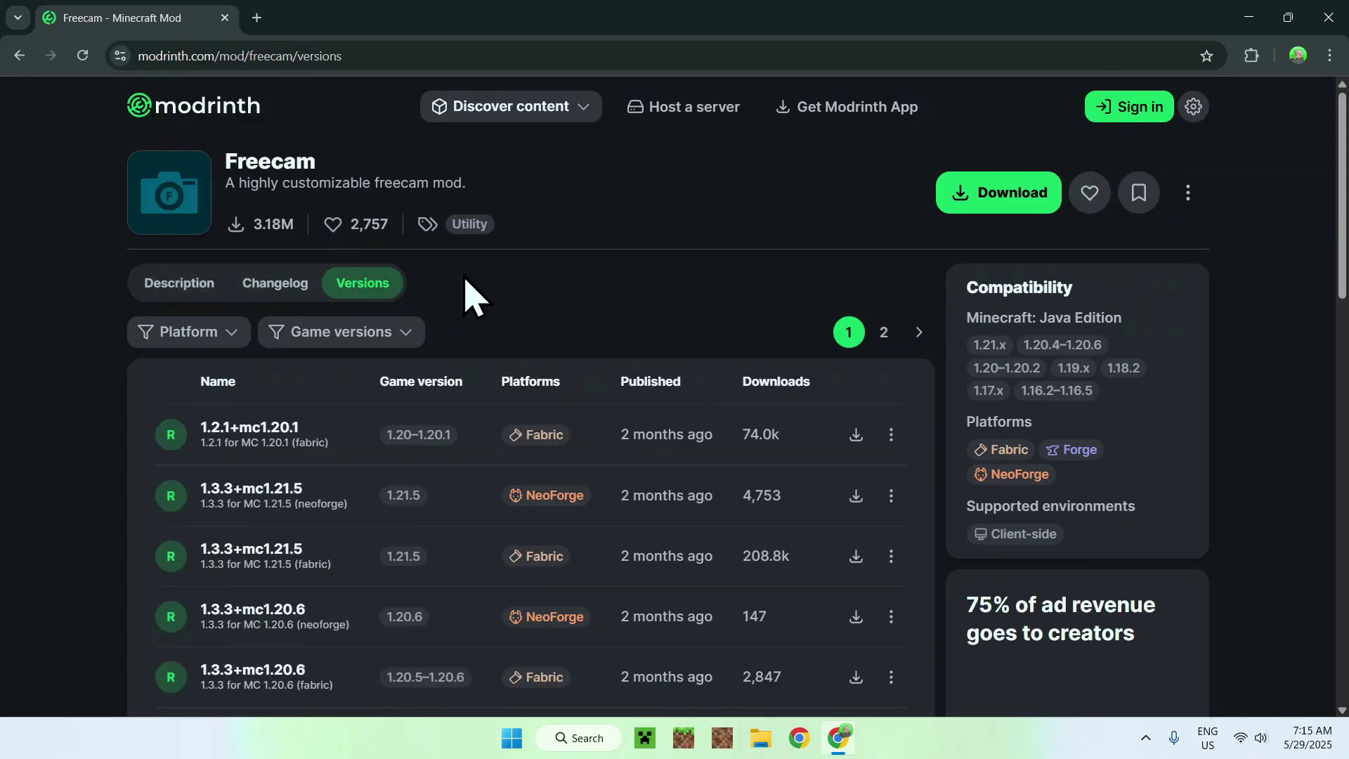
pyautogui.click(332, 341)
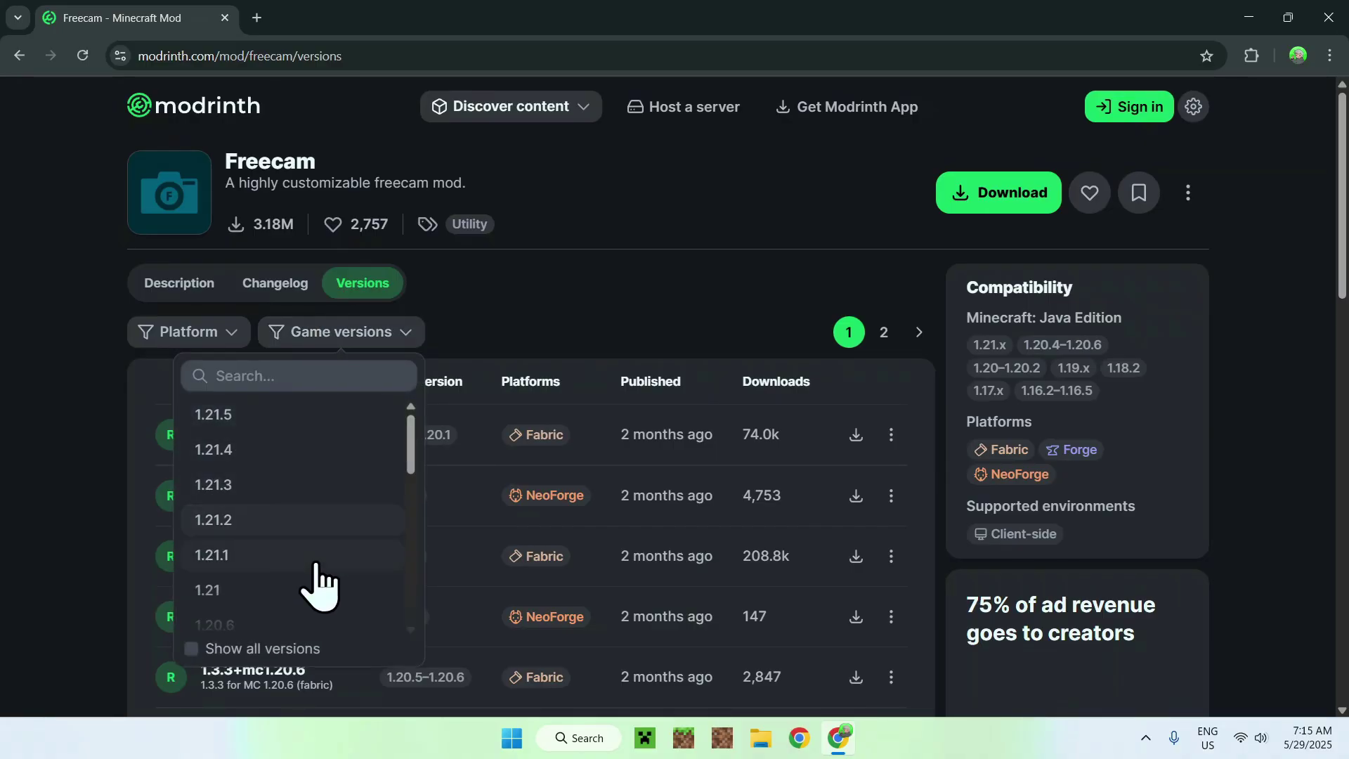
pyautogui.click(317, 422)
pyautogui.click(583, 309)
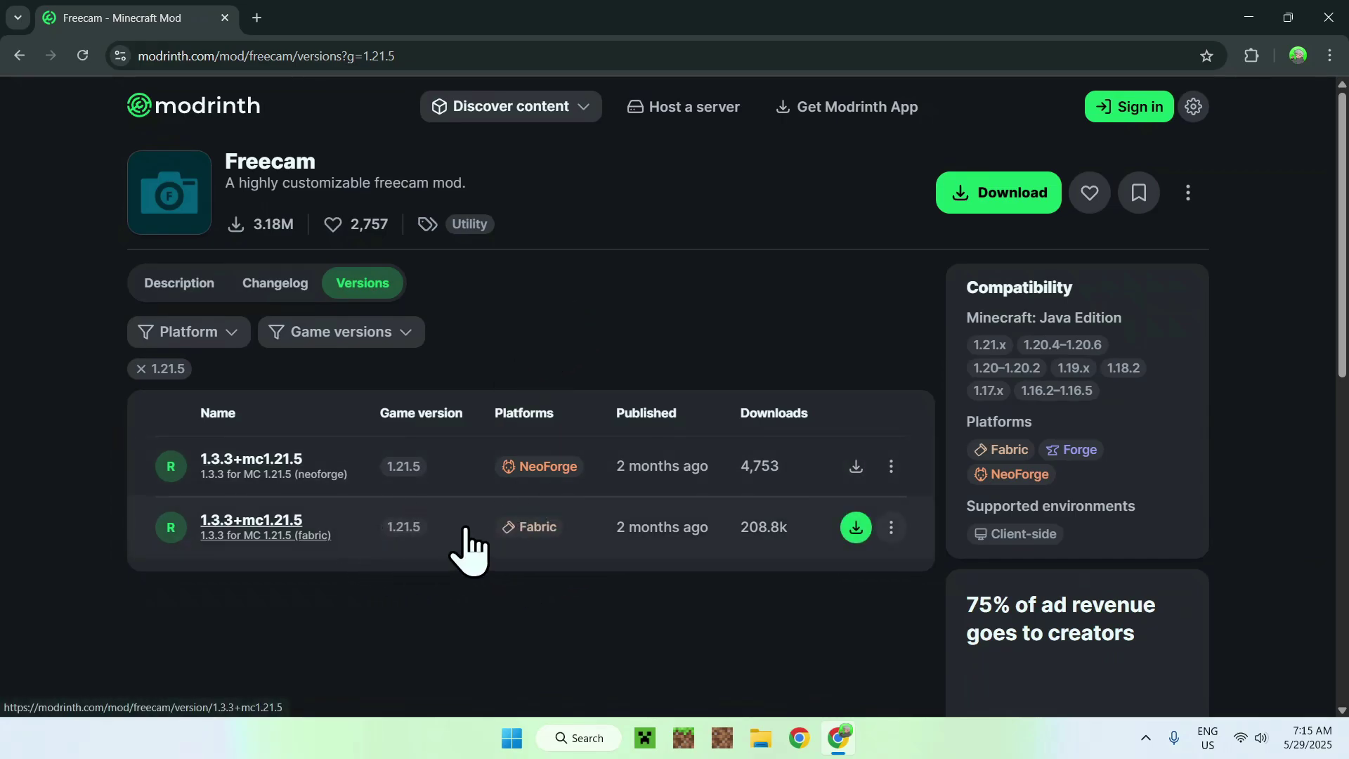
pyautogui.click(856, 529)
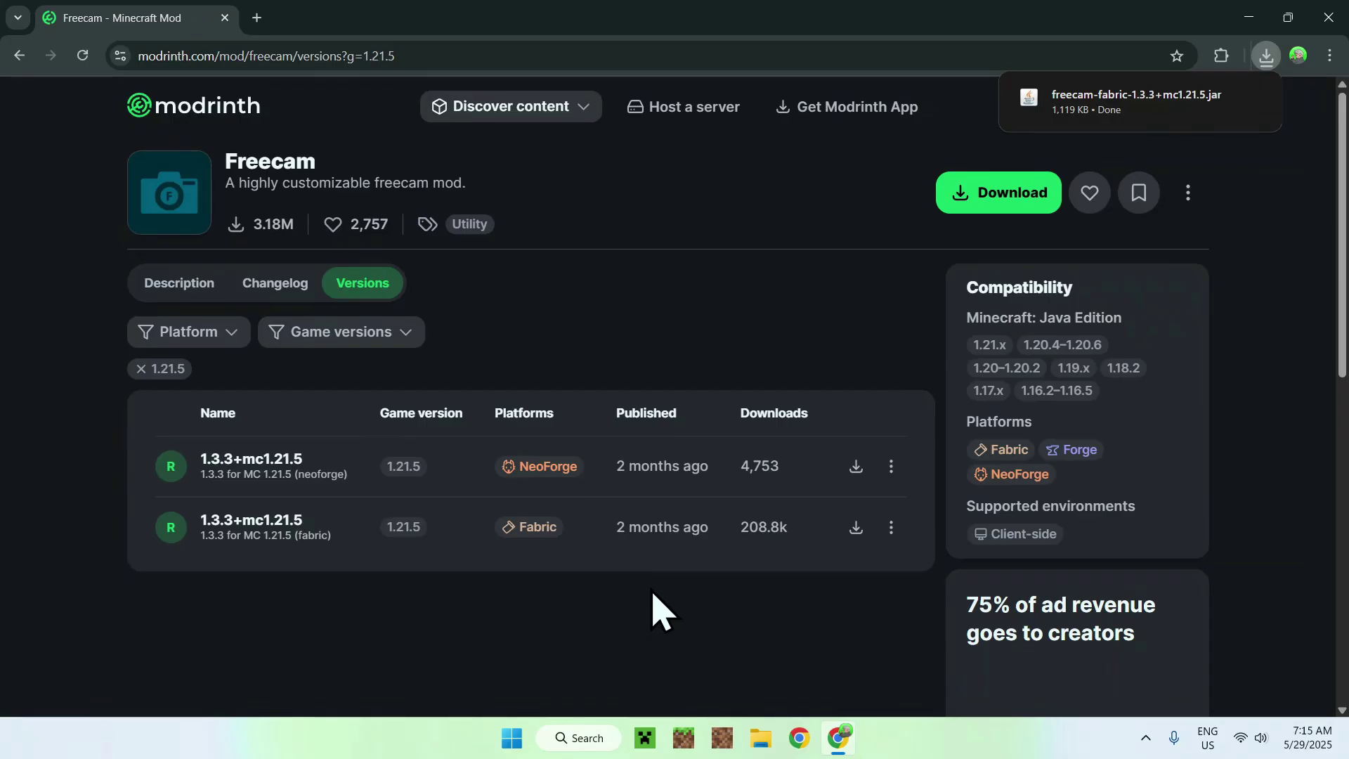
pyautogui.click(226, 526)
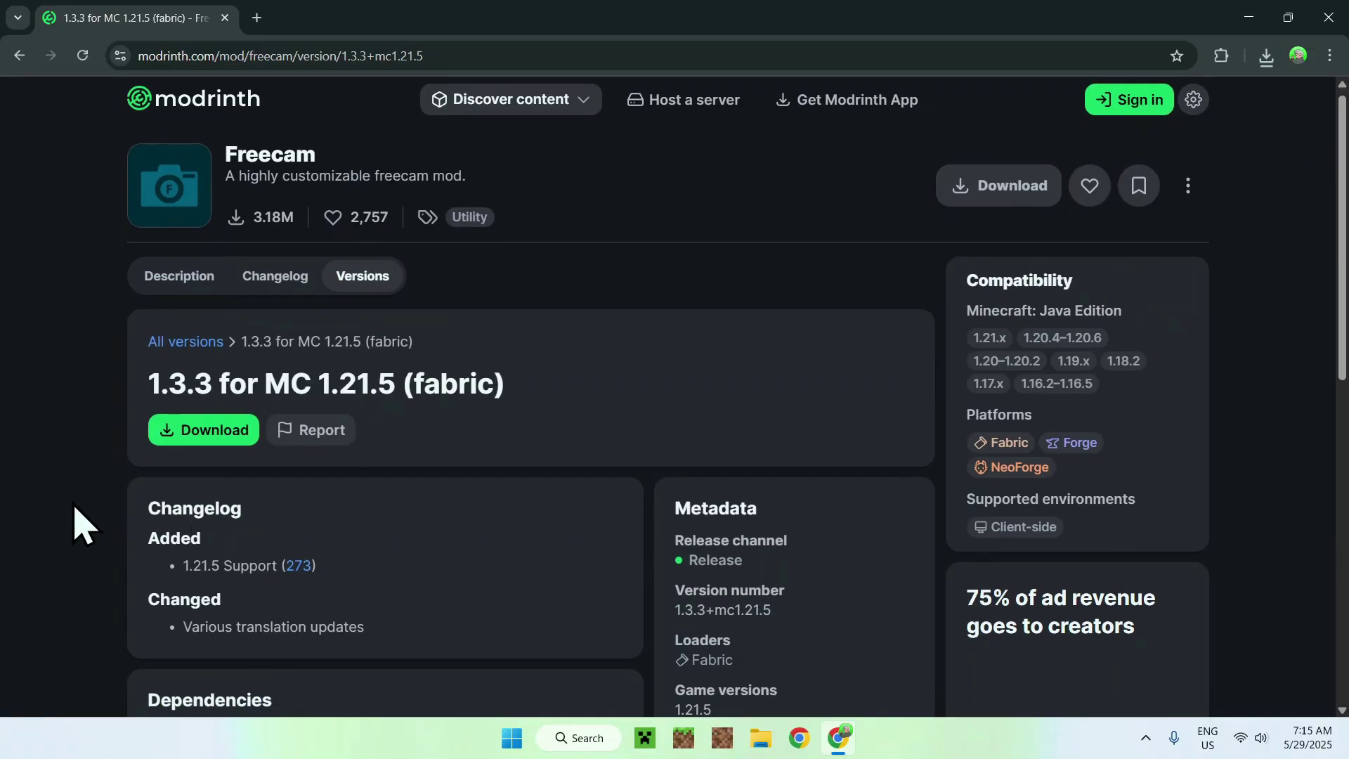
pyautogui.scroll(-3, 83, 526)
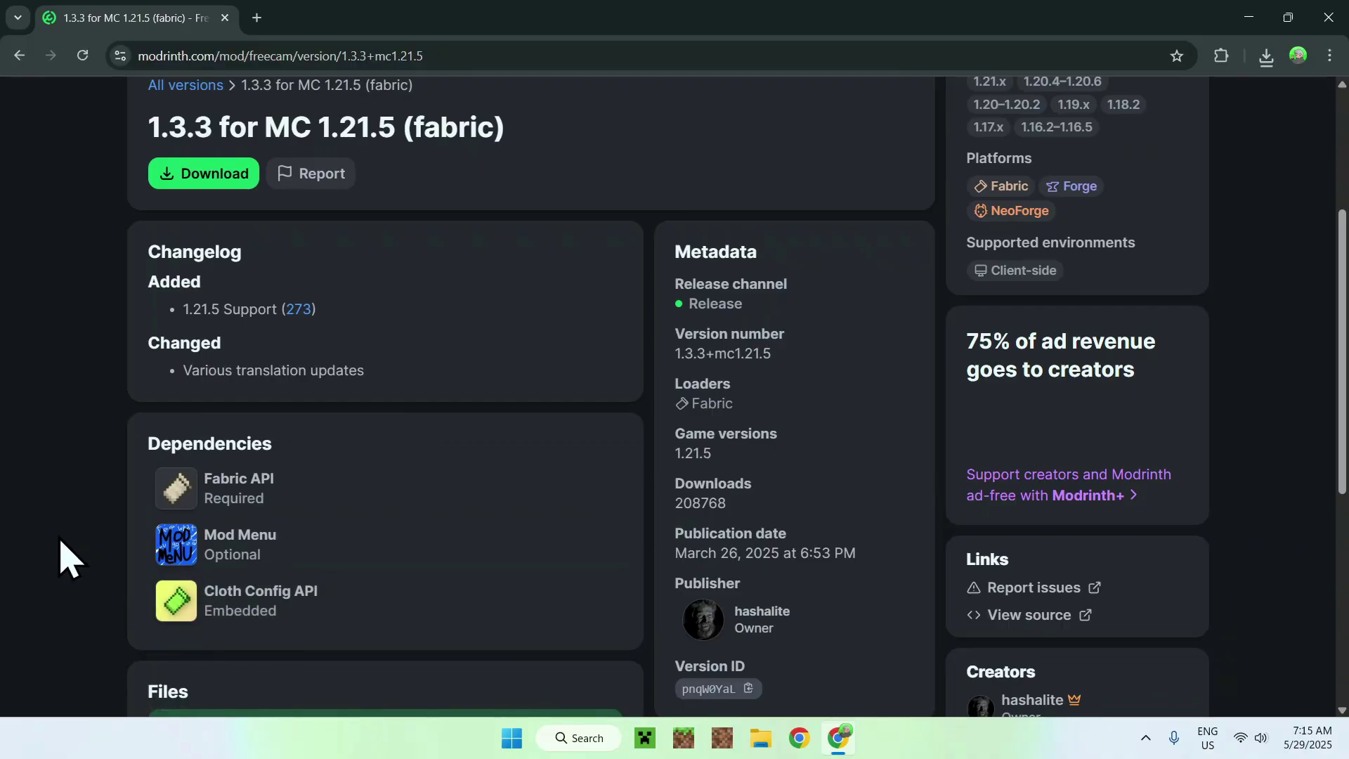
# Download Fabric API 0.125.0+1.21.5 from its versions list filtered to Minecraft 1.21.5
pyautogui.click(302, 502)
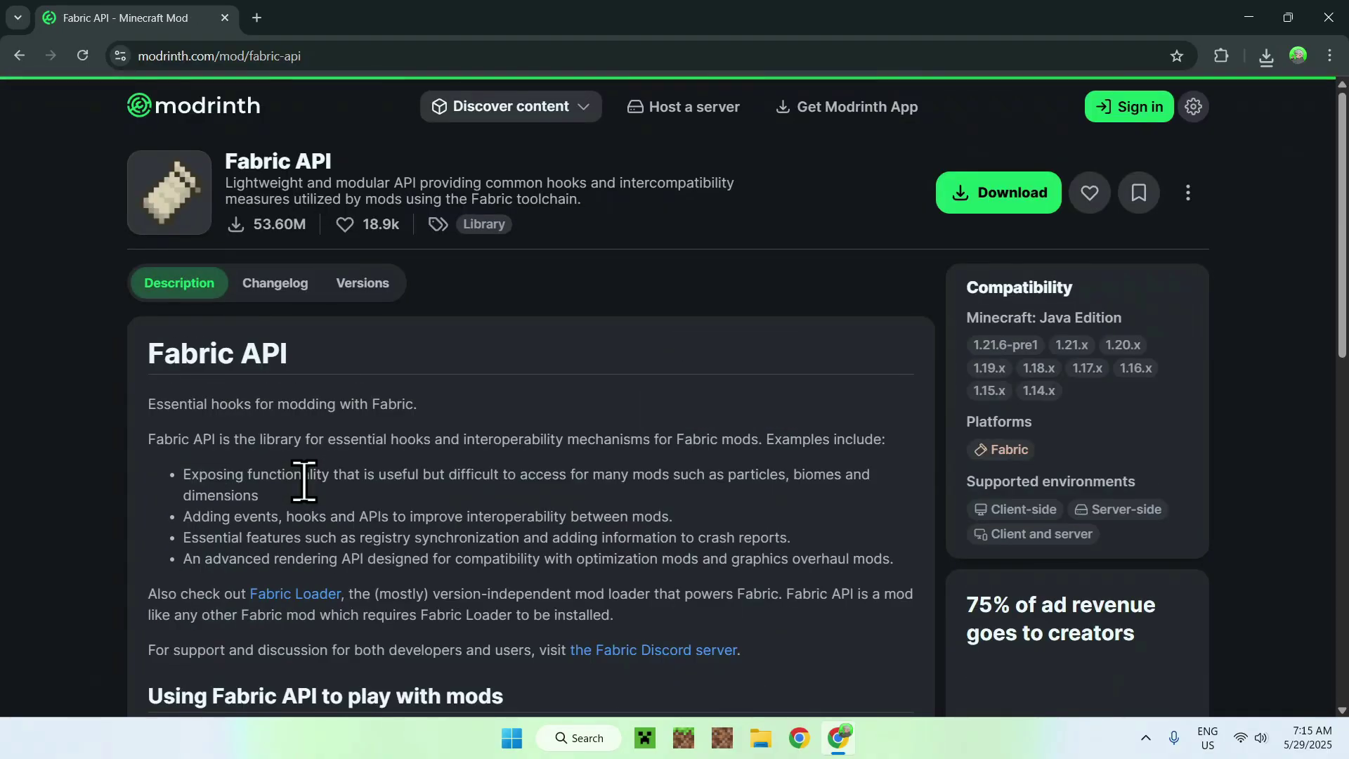
pyautogui.click(370, 286)
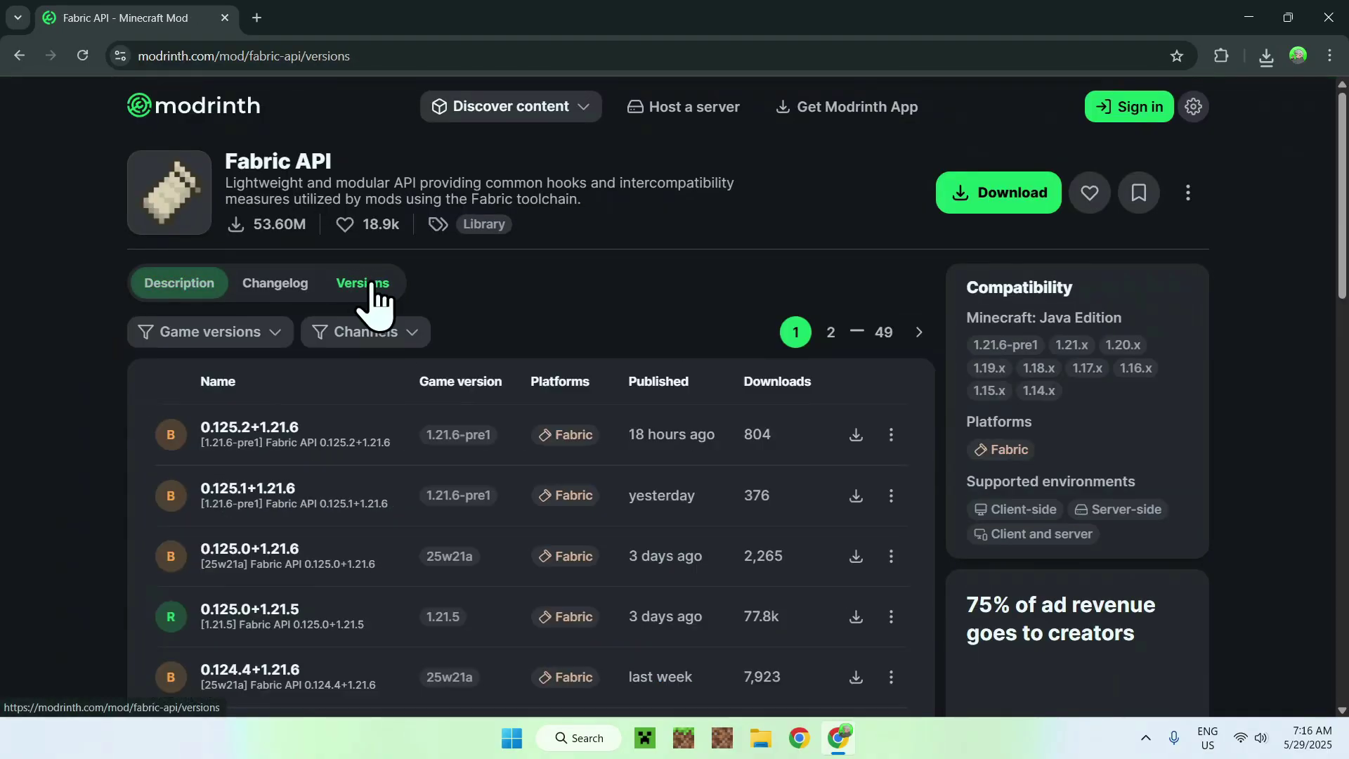
pyautogui.click(196, 330)
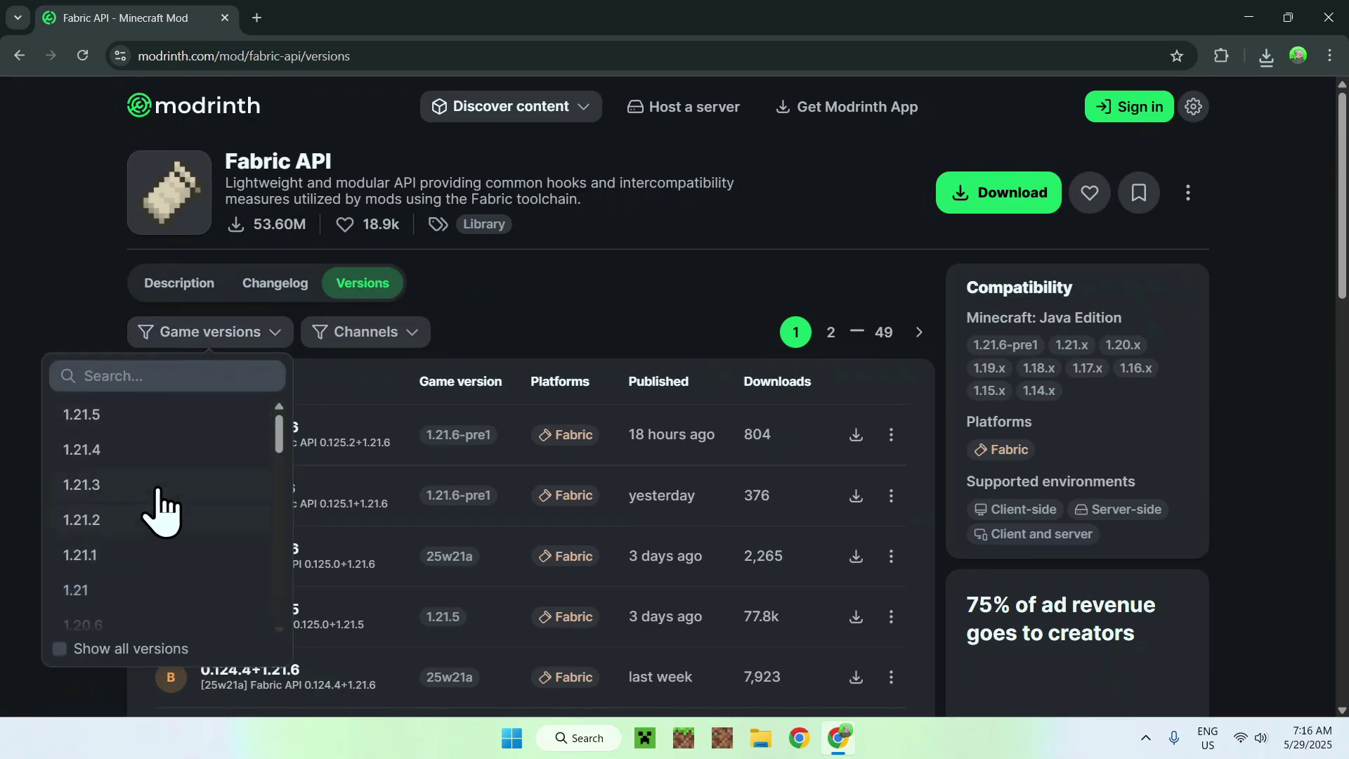
pyautogui.click(155, 422)
pyautogui.click(532, 319)
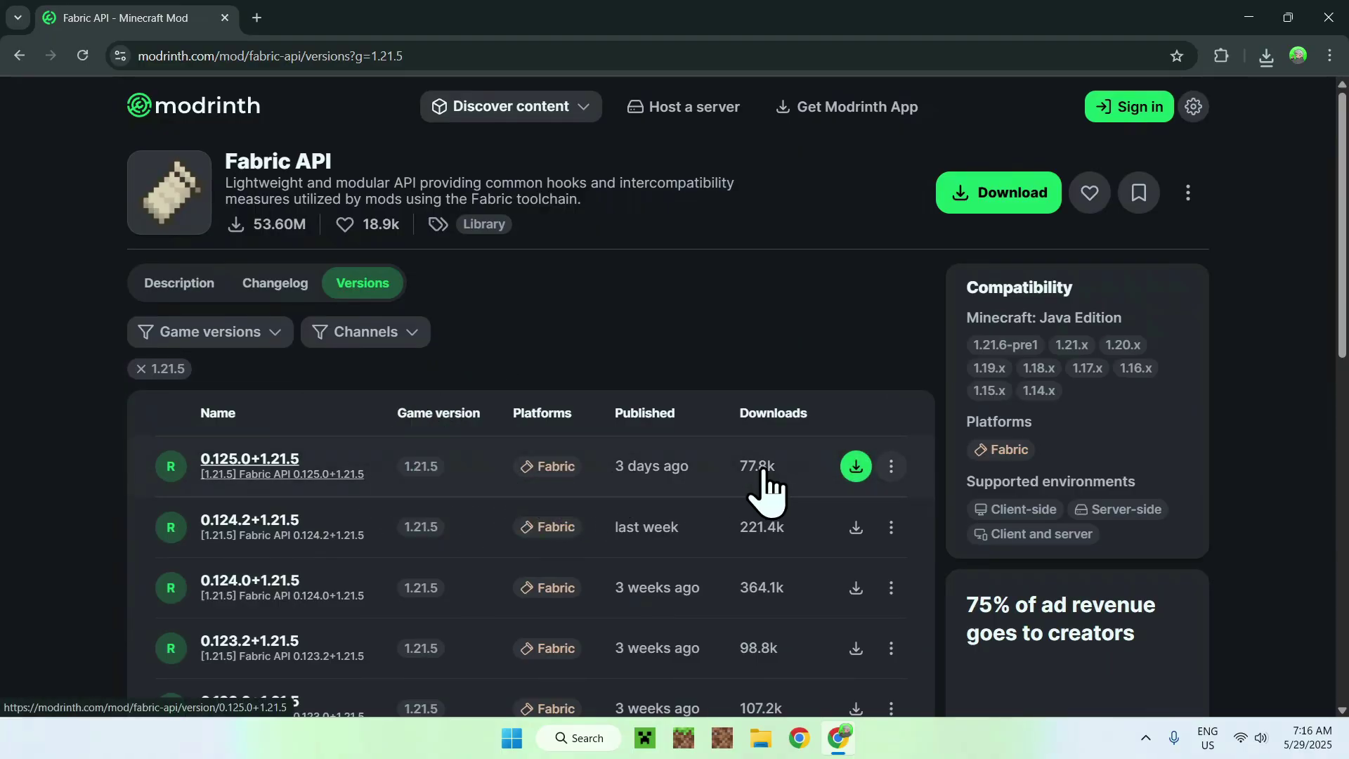
pyautogui.click(856, 467)
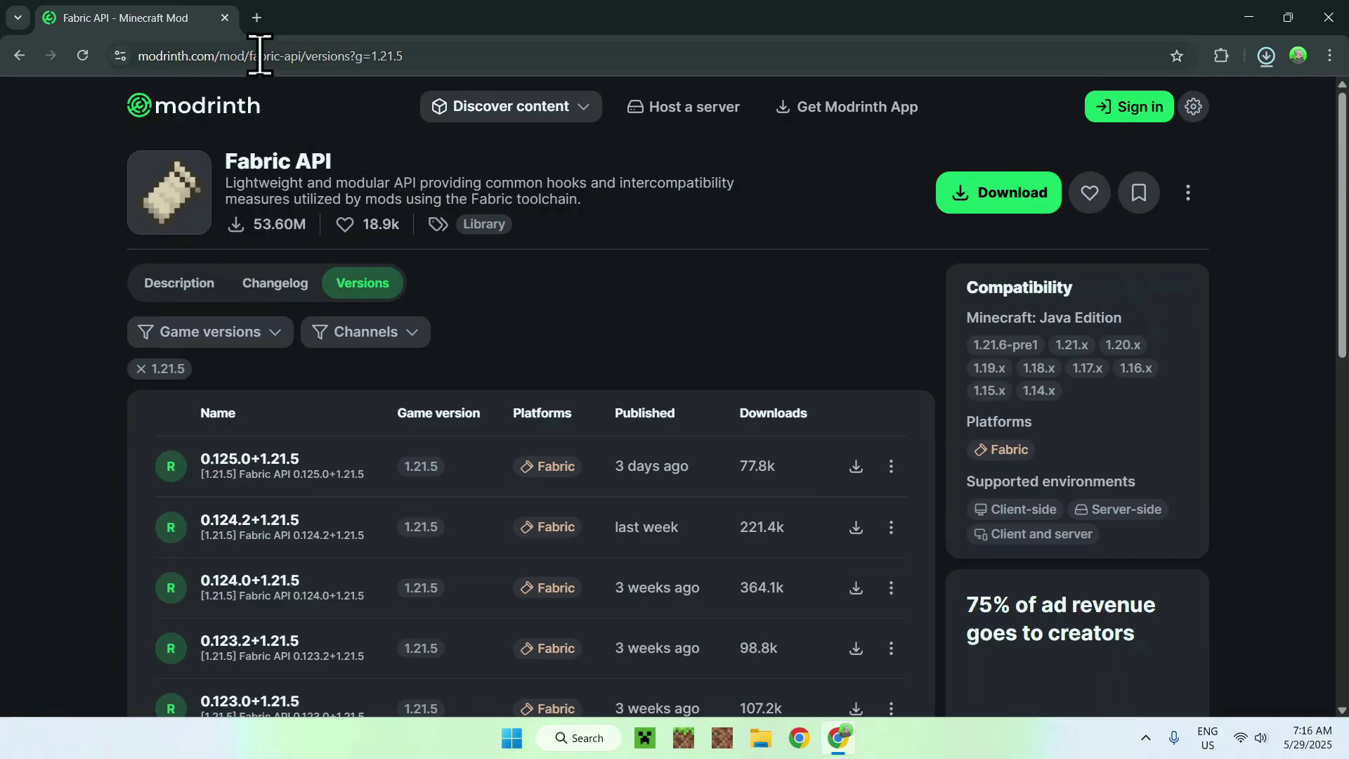
# Search Google for 'Fabric Minecraft' in a new tab and open the Fabric website
pyautogui.click(257, 18)
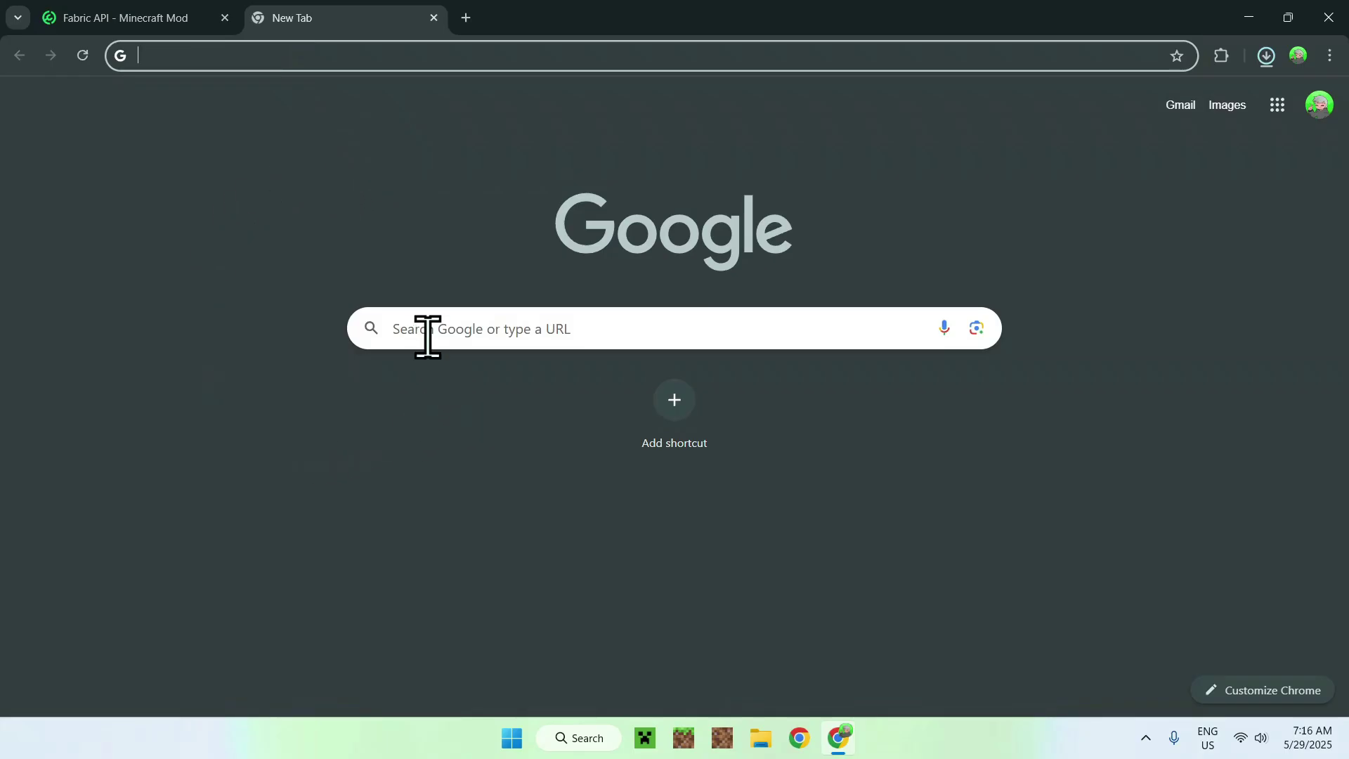
pyautogui.click(403, 328)
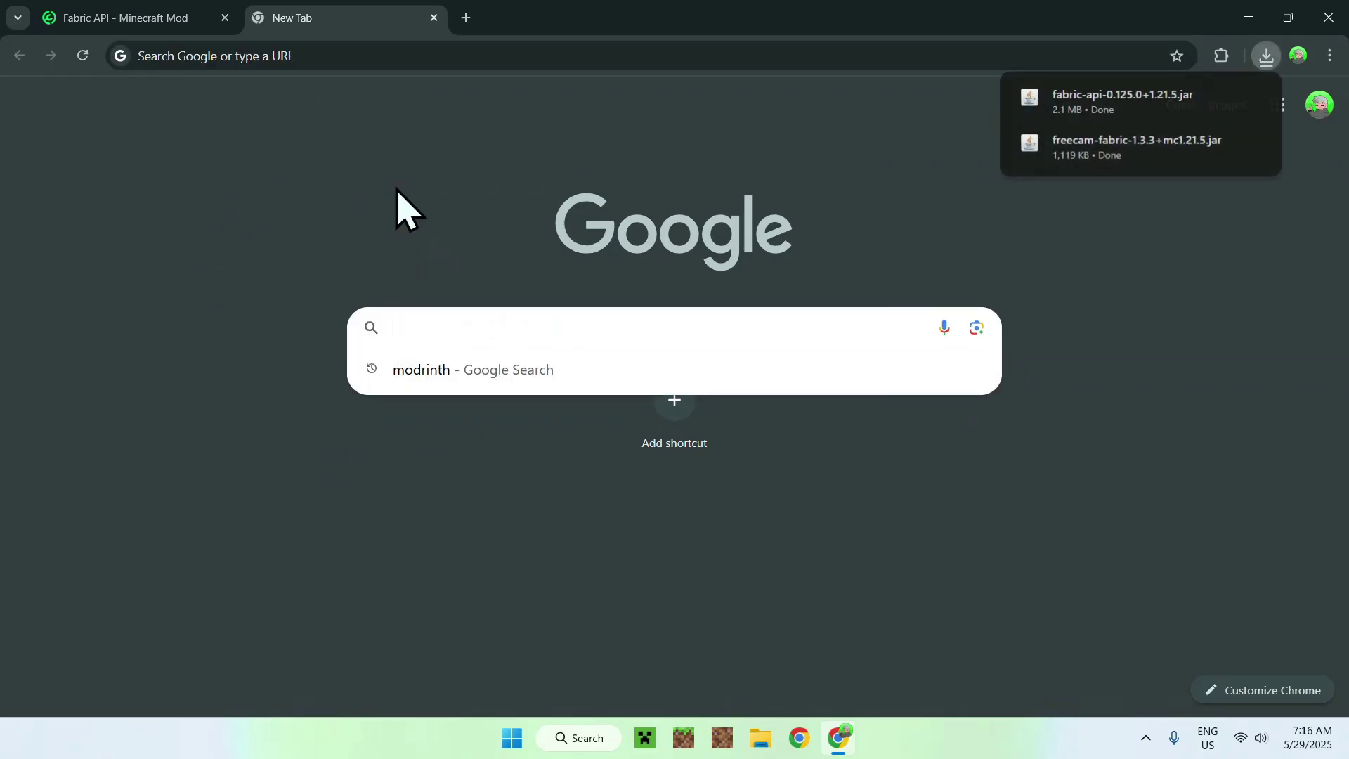
pyautogui.write('Fabric Minecraft')
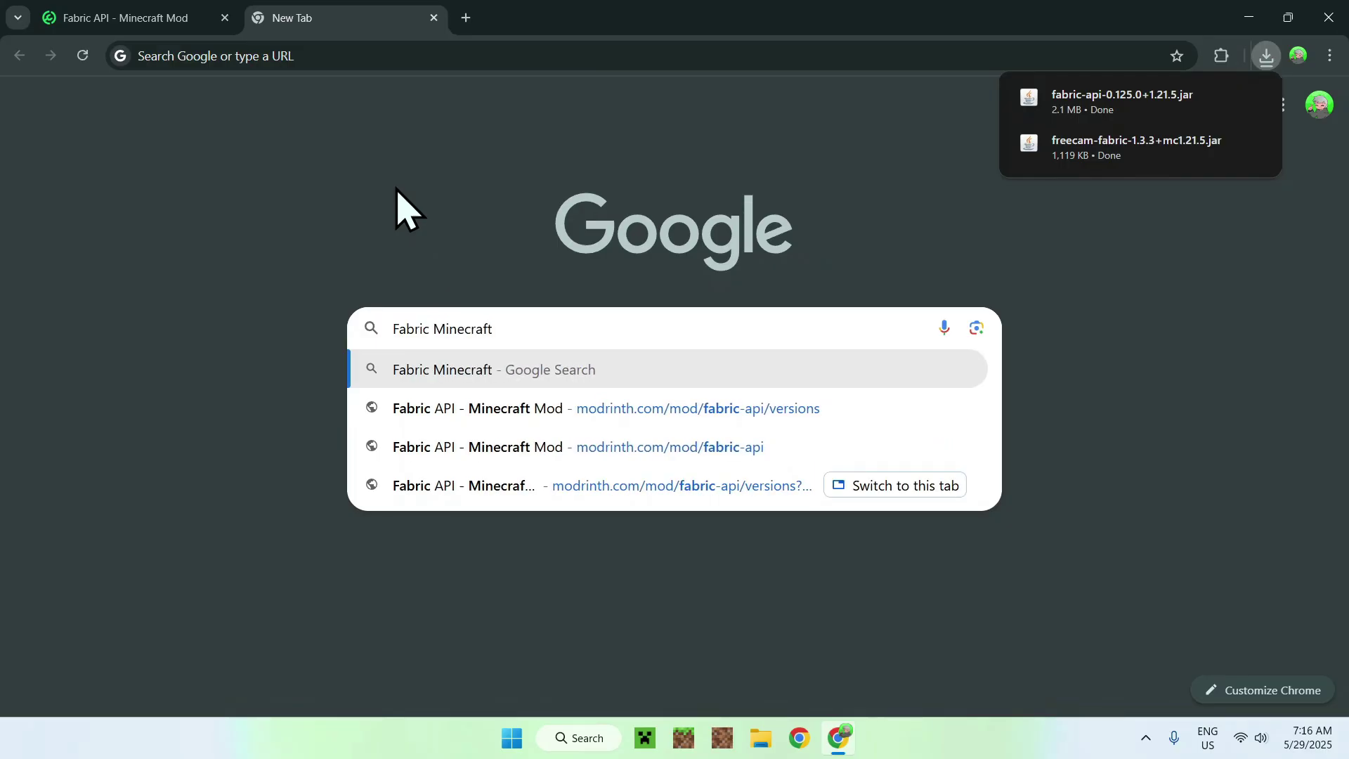
pyautogui.press('Return')
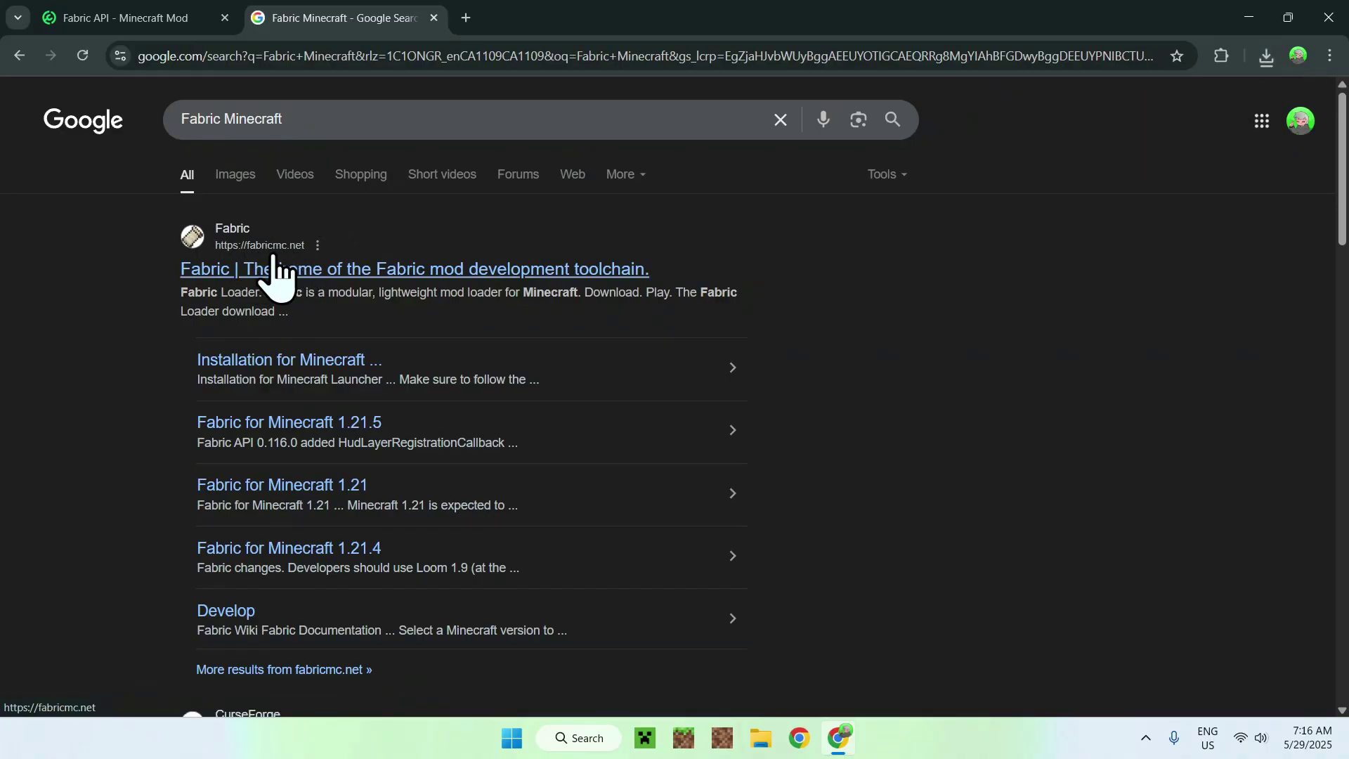
pyautogui.click(239, 274)
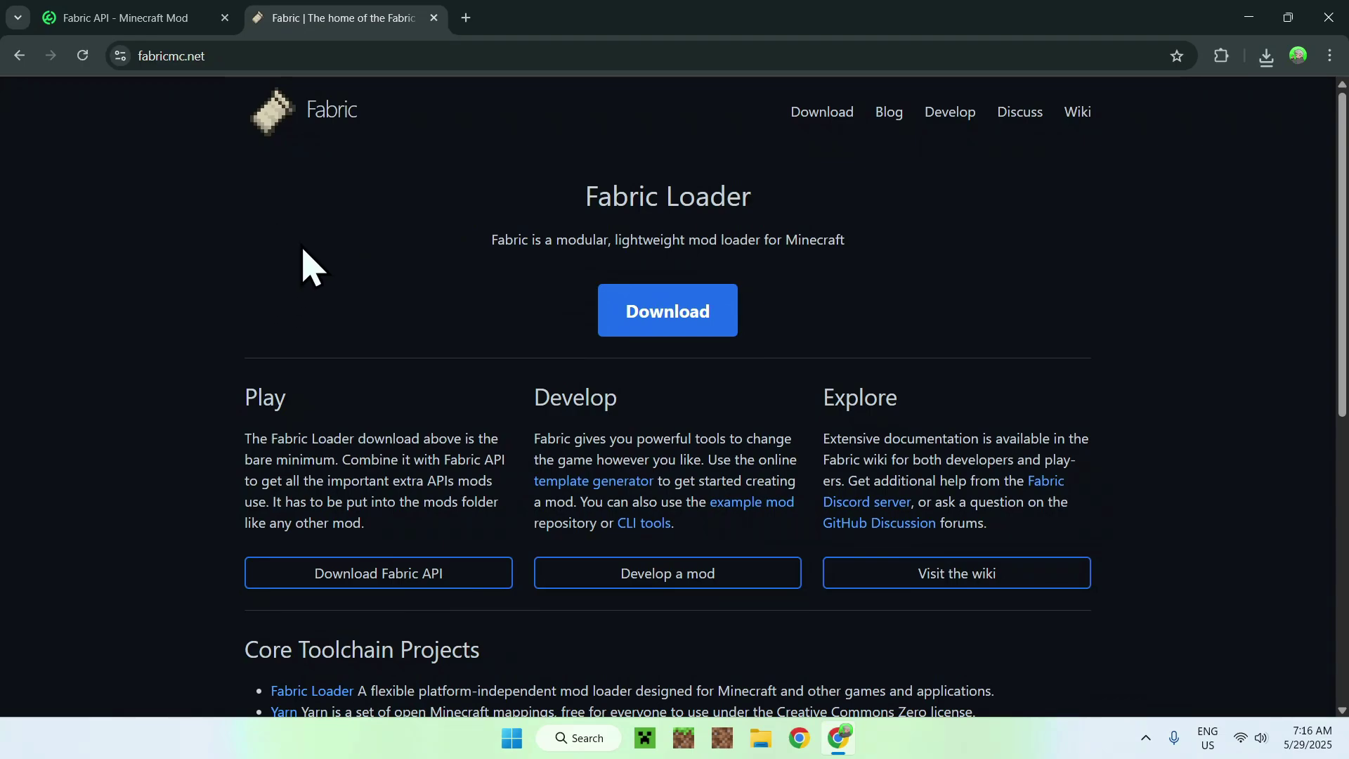
# Download the Fabric installer for Windows, then close Chrome
pyautogui.click(620, 331)
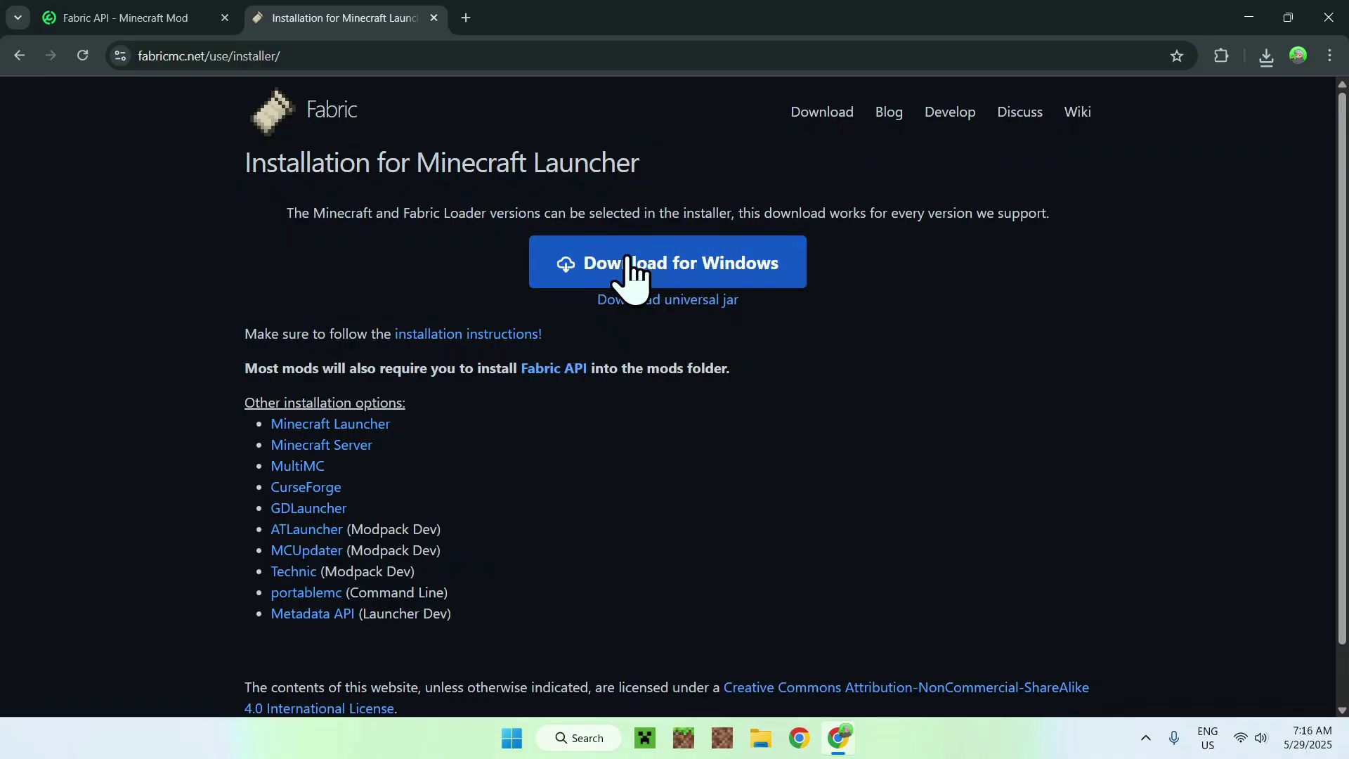
pyautogui.click(768, 277)
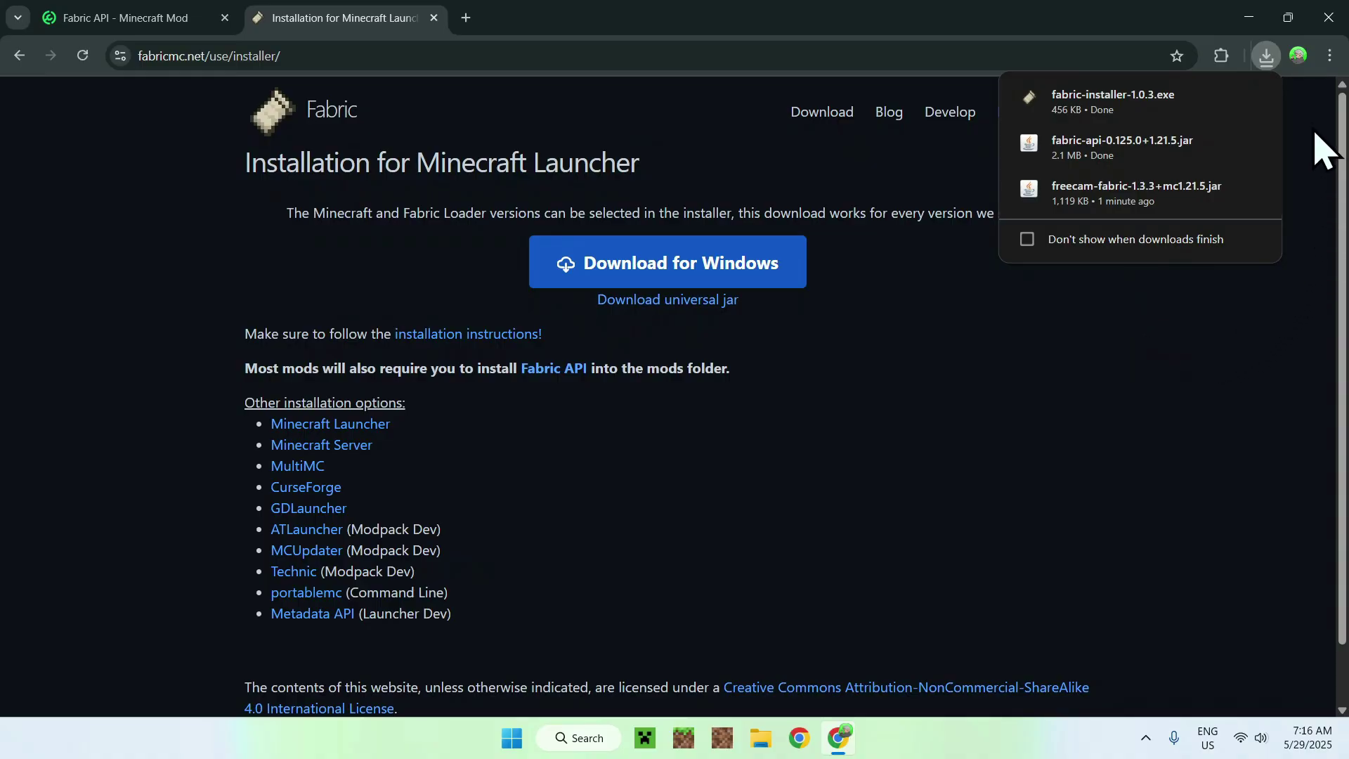
pyautogui.click(1329, 17)
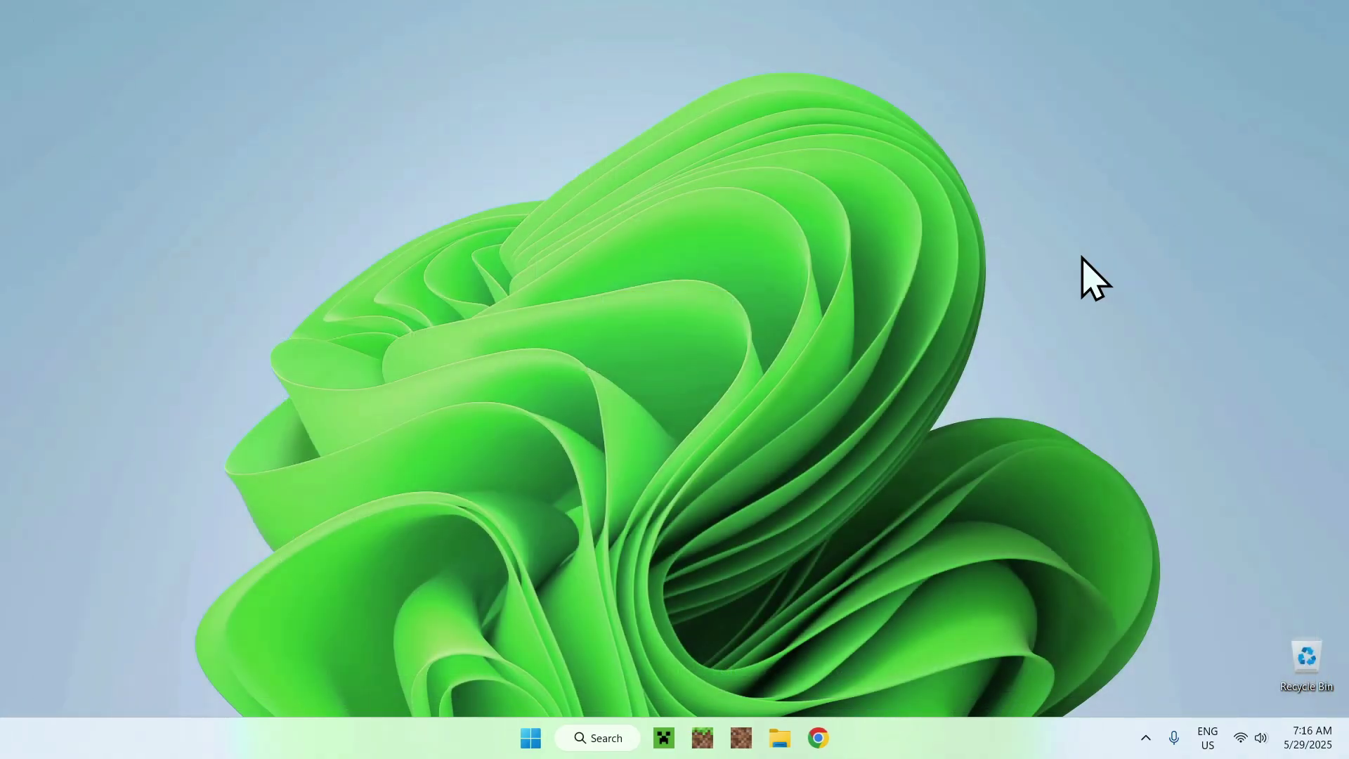
# Launch fabric-installer-1.0.3.exe from the Downloads folder in File Explorer
pyautogui.click(779, 735)
pyautogui.click(121, 244)
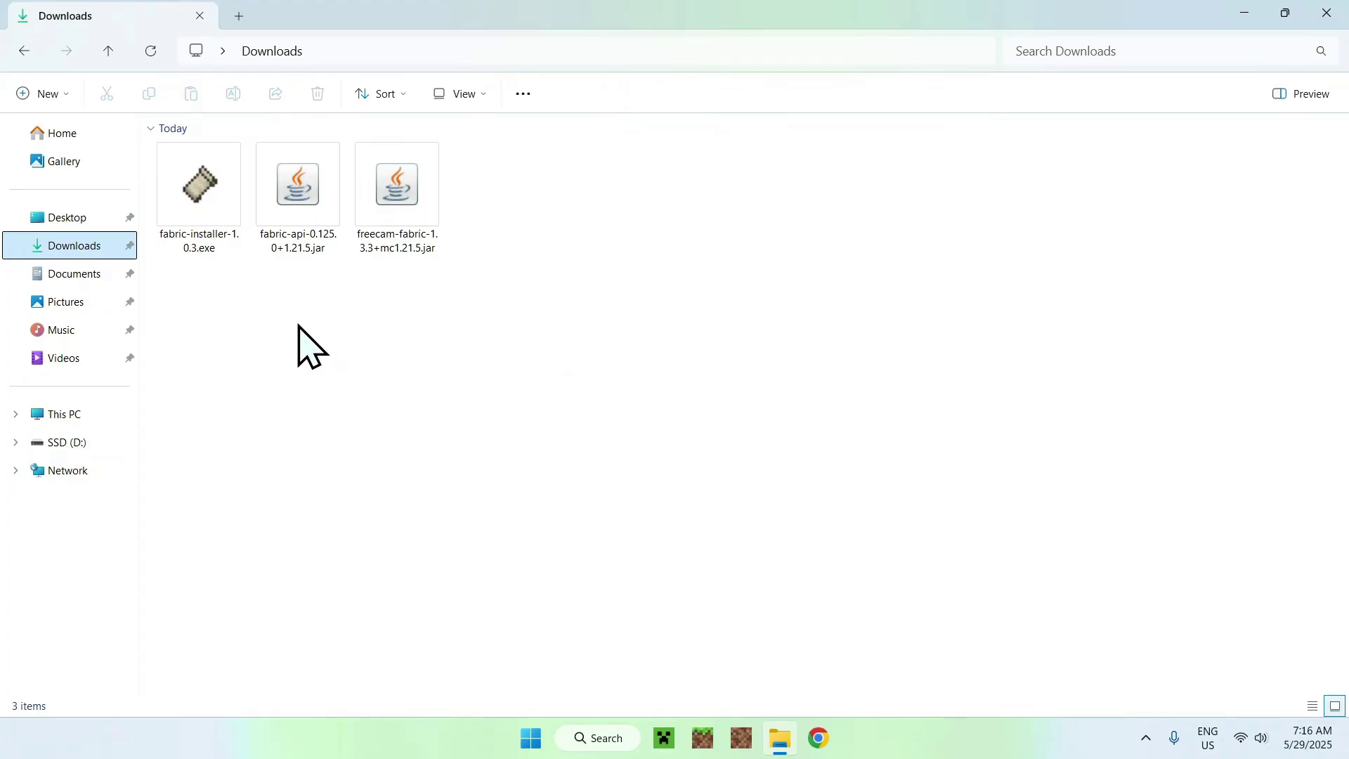
pyautogui.click(194, 241)
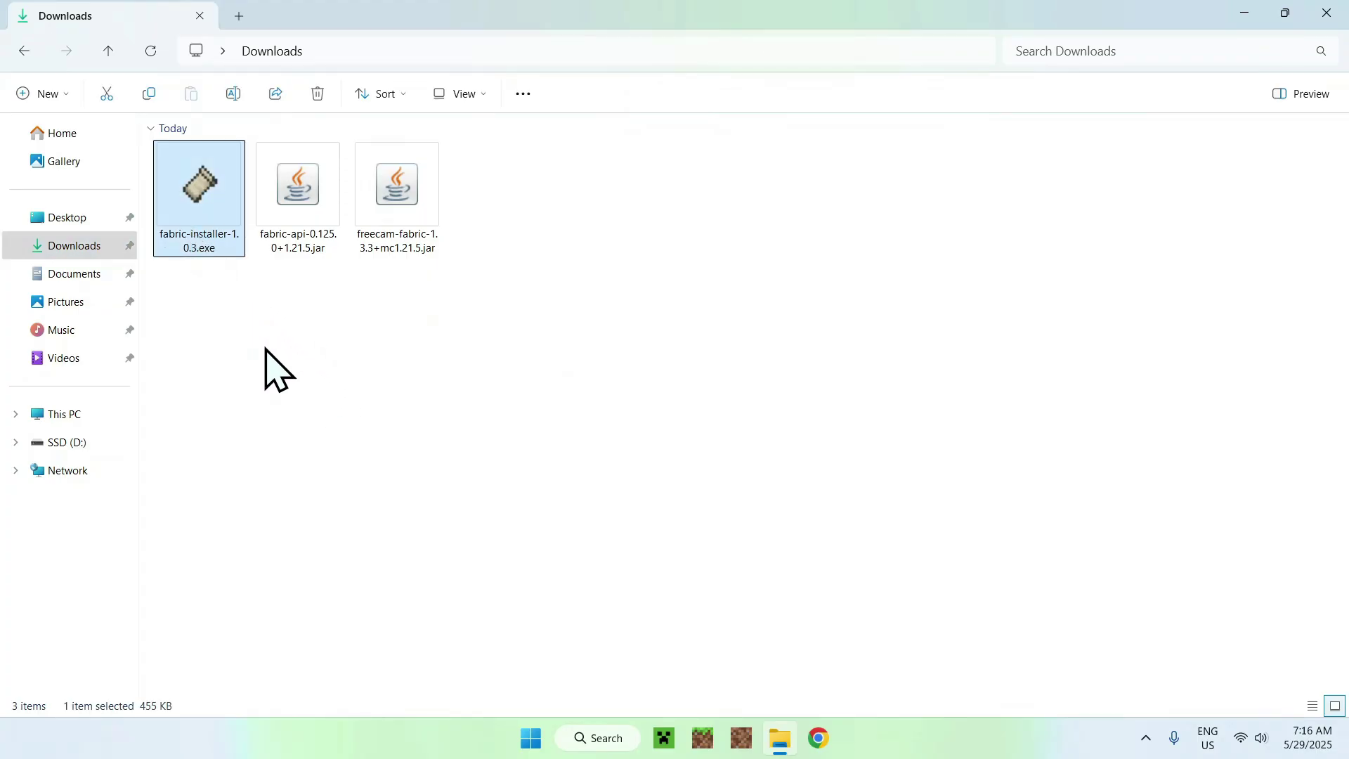
pyautogui.doubleClick(199, 237)
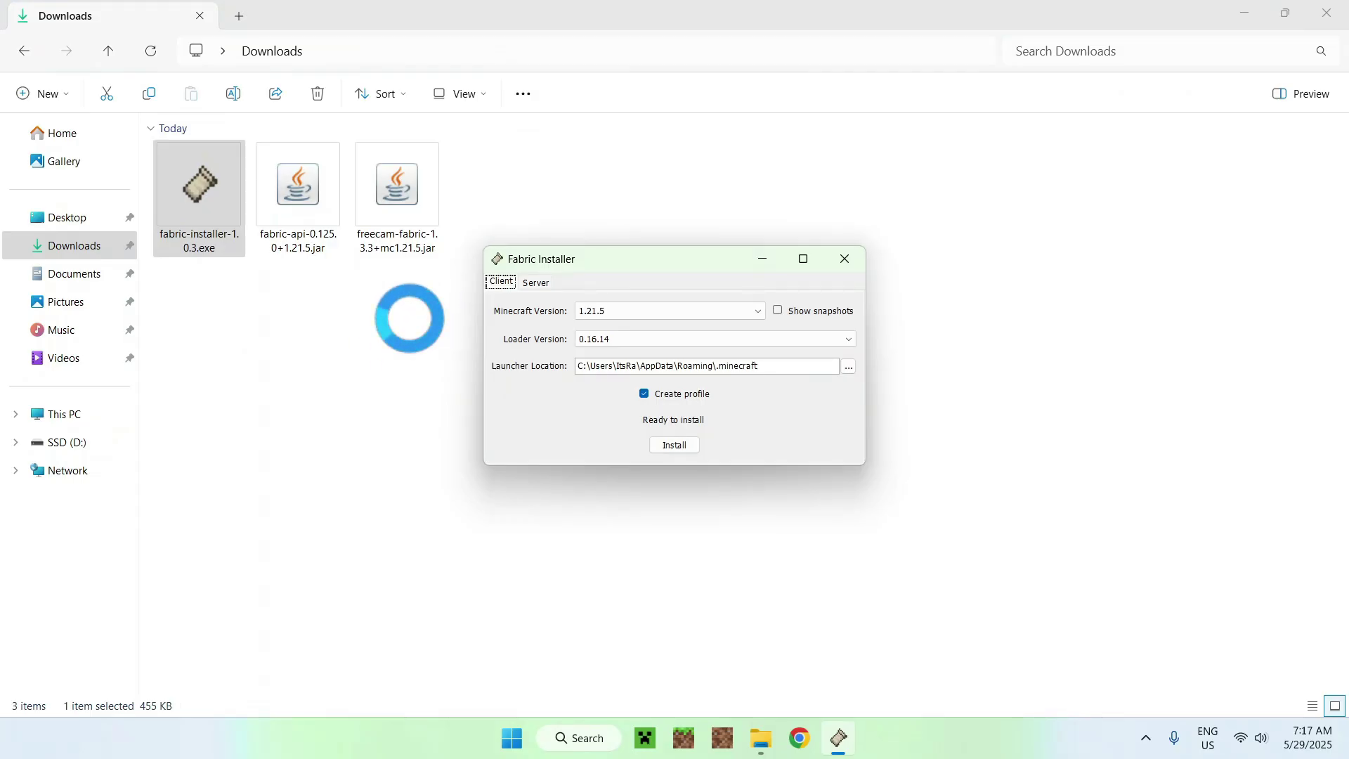
# Install Fabric Loader for Minecraft 1.21.5, confirm the success message and close the installer
pyautogui.click(594, 318)
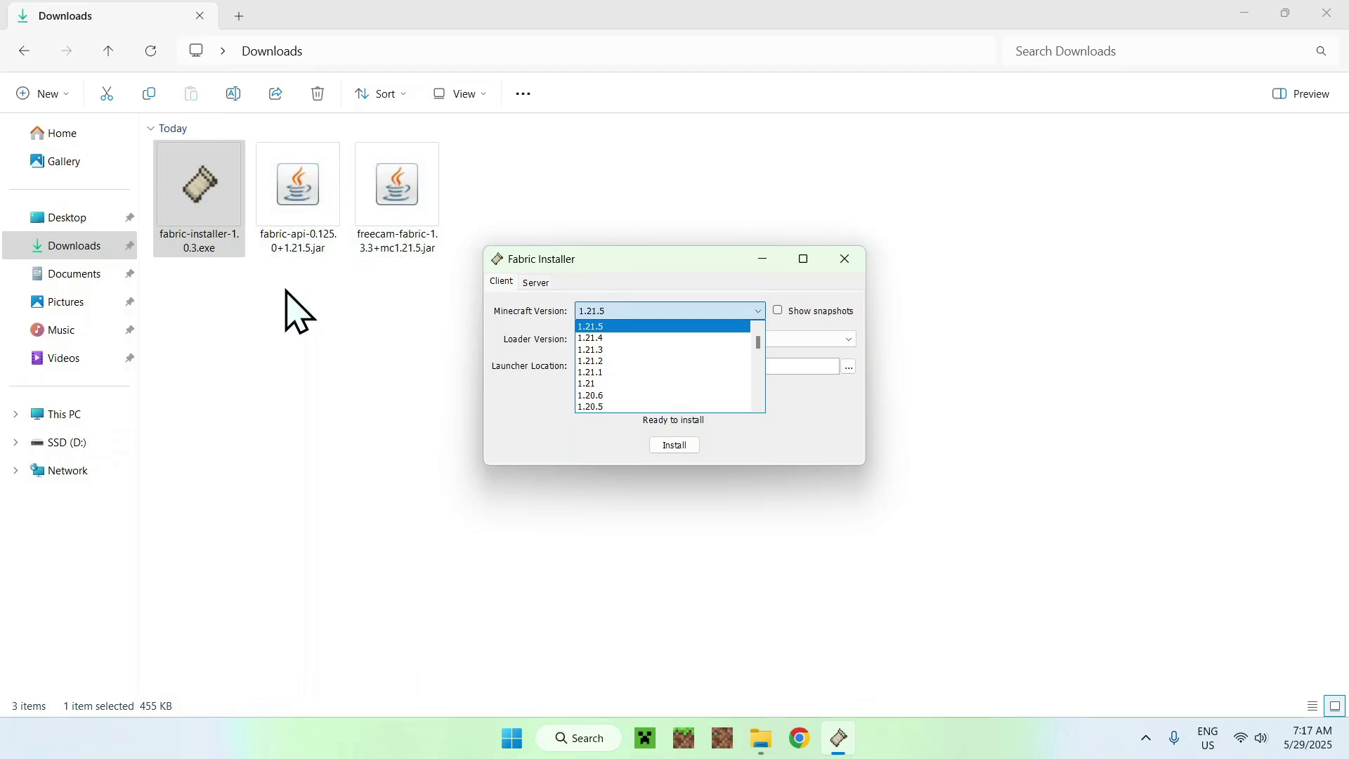
pyautogui.click(628, 328)
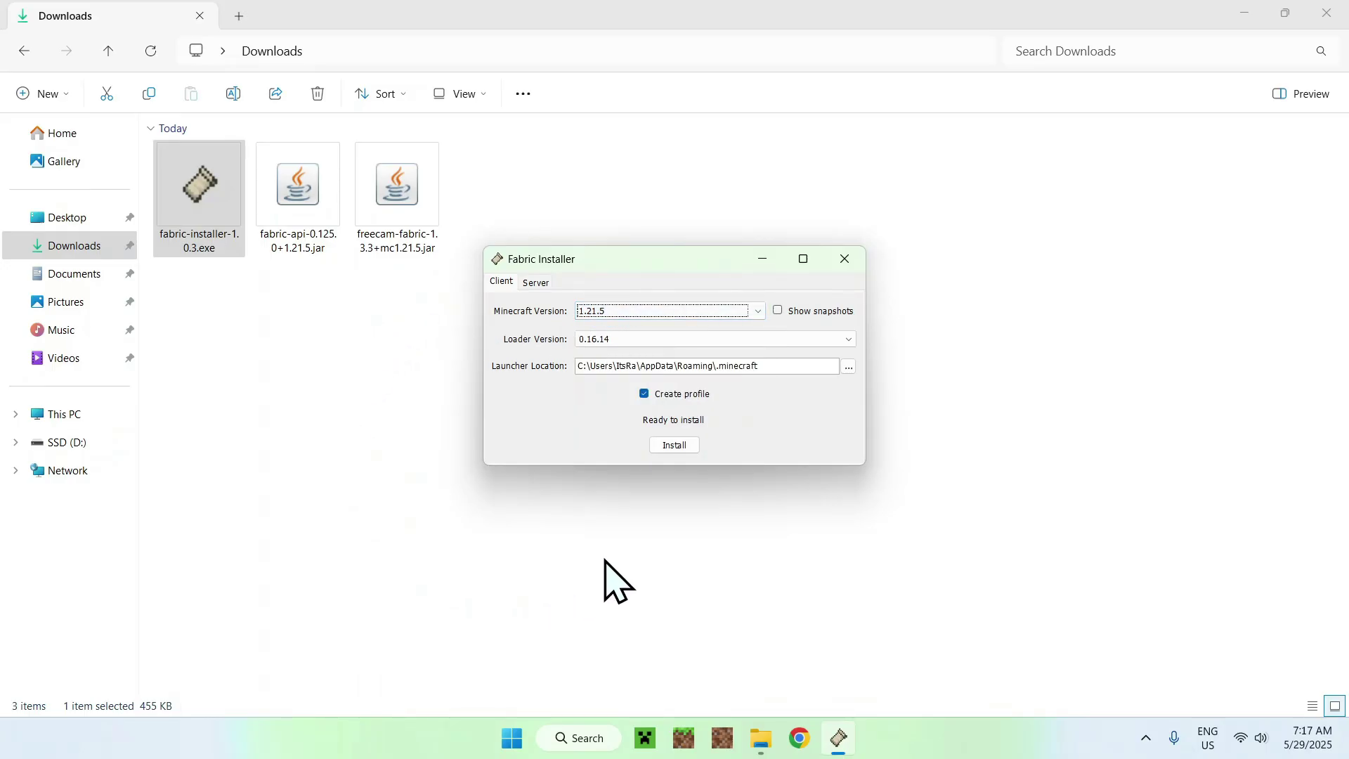
pyautogui.click(674, 447)
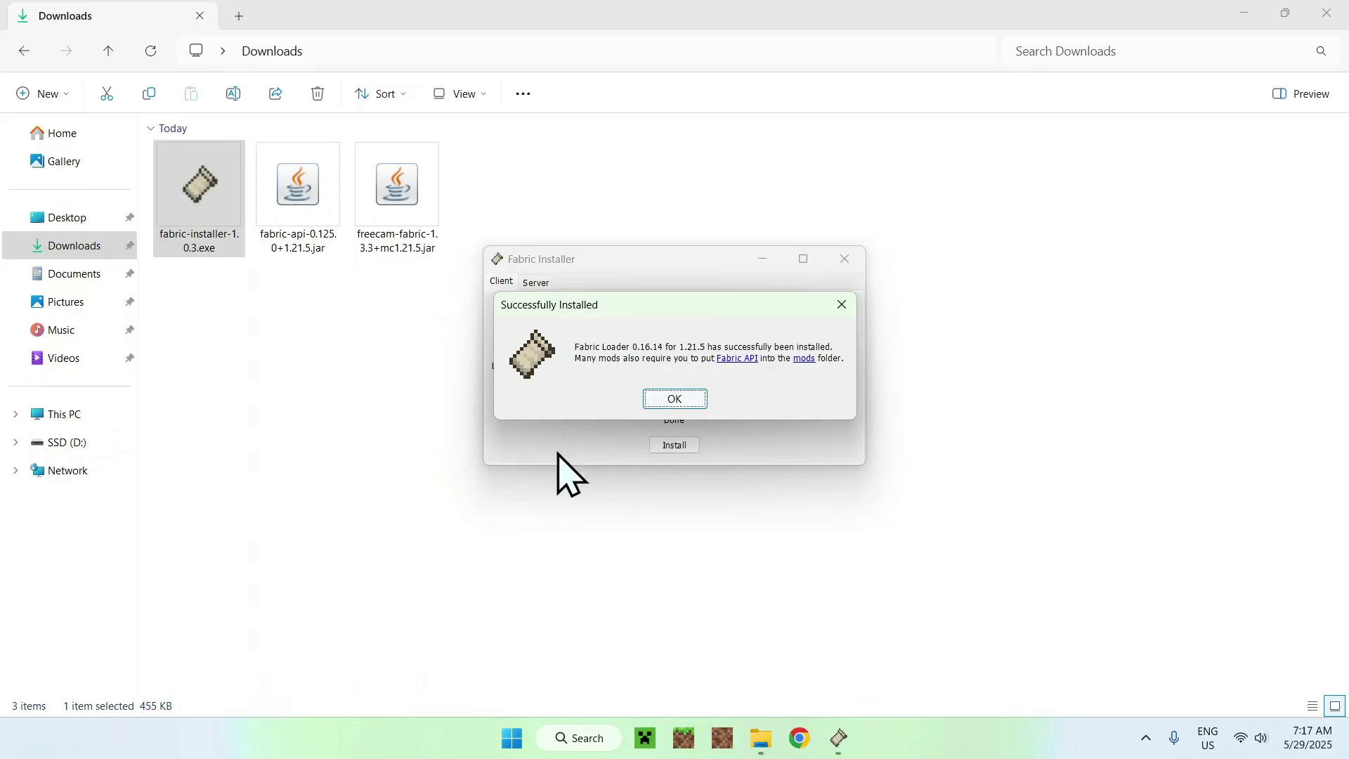
pyautogui.click(678, 399)
pyautogui.click(845, 260)
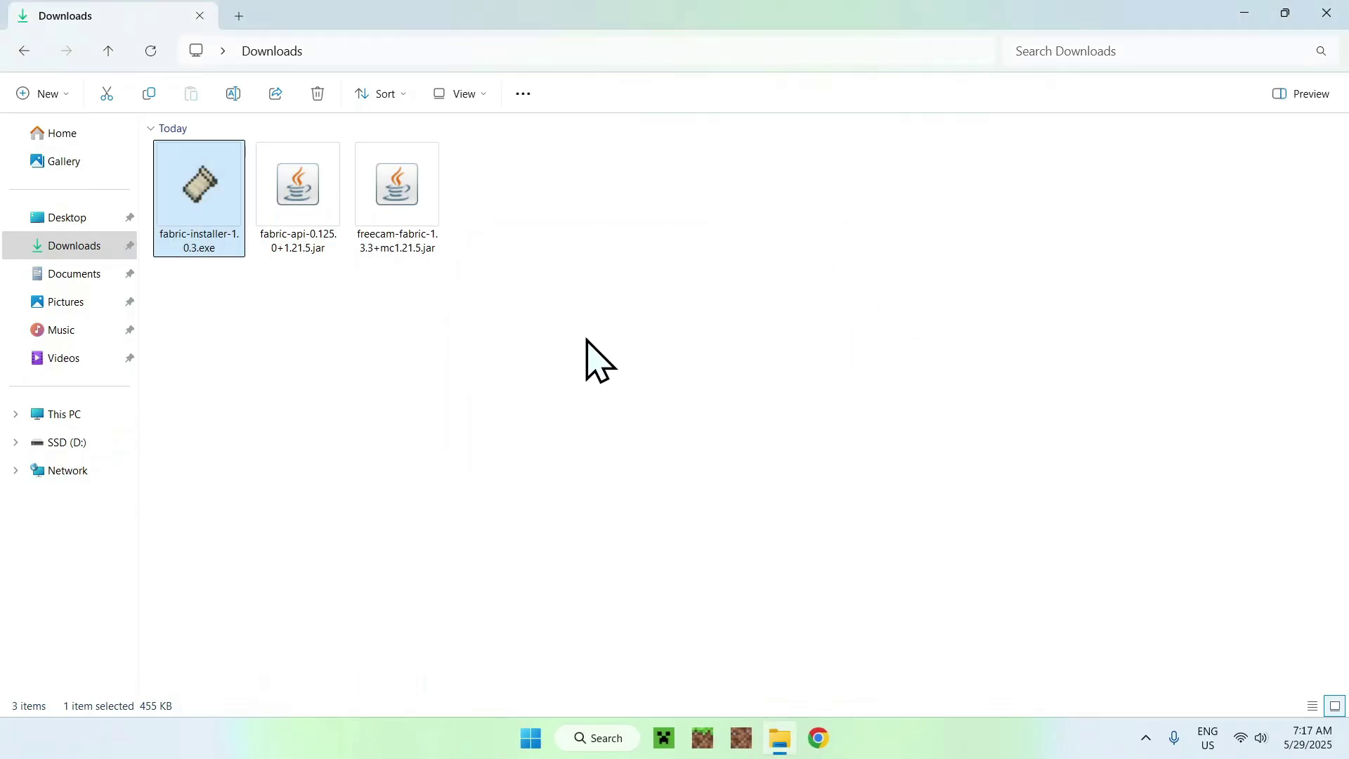
# Start the Minecraft Launcher and view the installations list showing fabric-loader-1.21.5
pyautogui.click(665, 737)
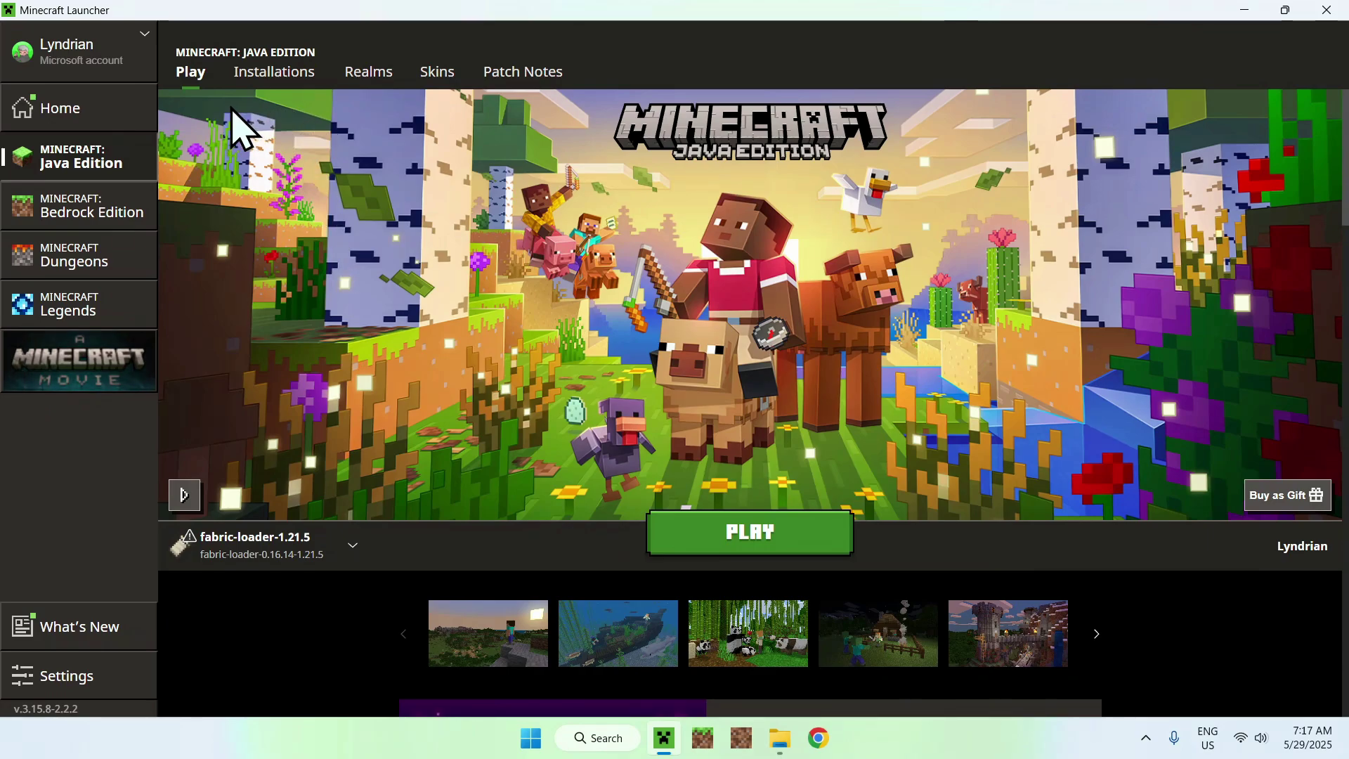
pyautogui.click(274, 72)
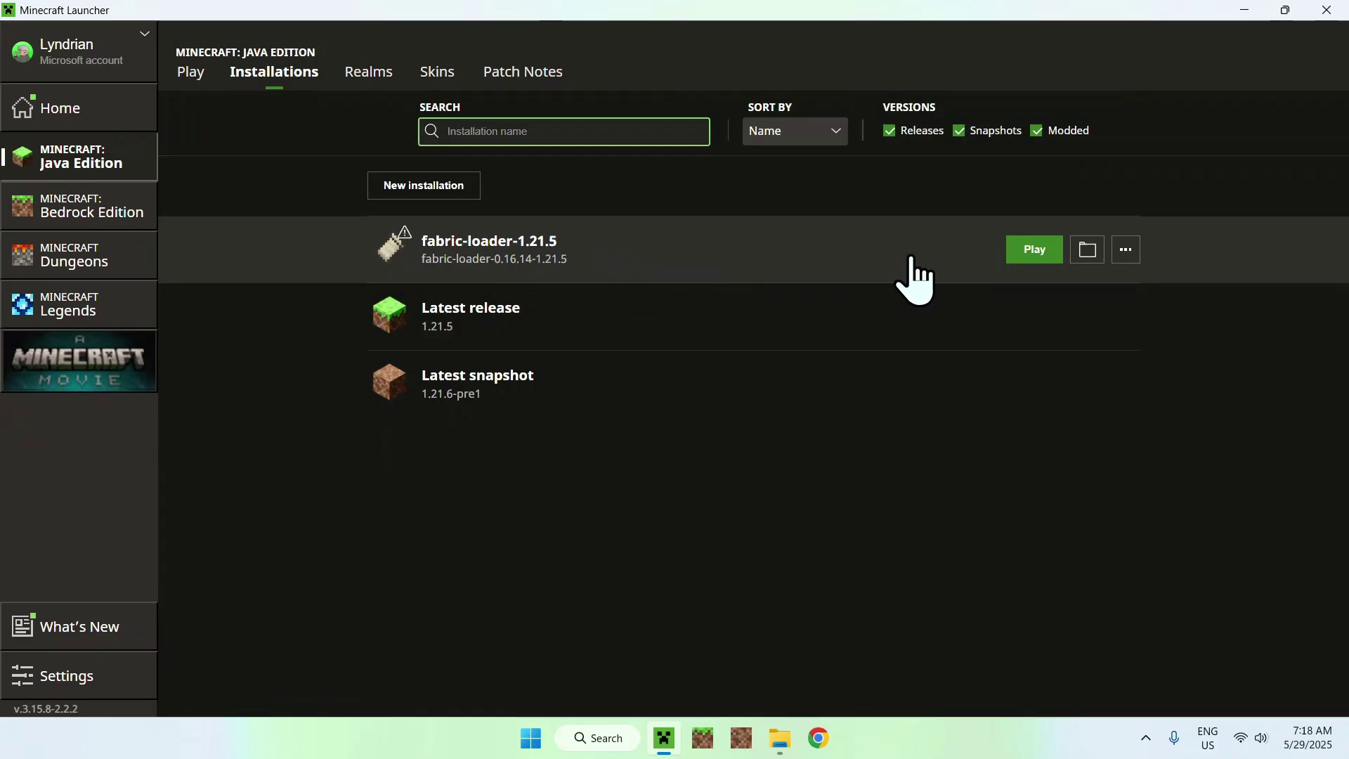
# Open the fabric-loader-1.21.5 game folder (.minecraft) and enter its mods folder
pyautogui.click(1087, 253)
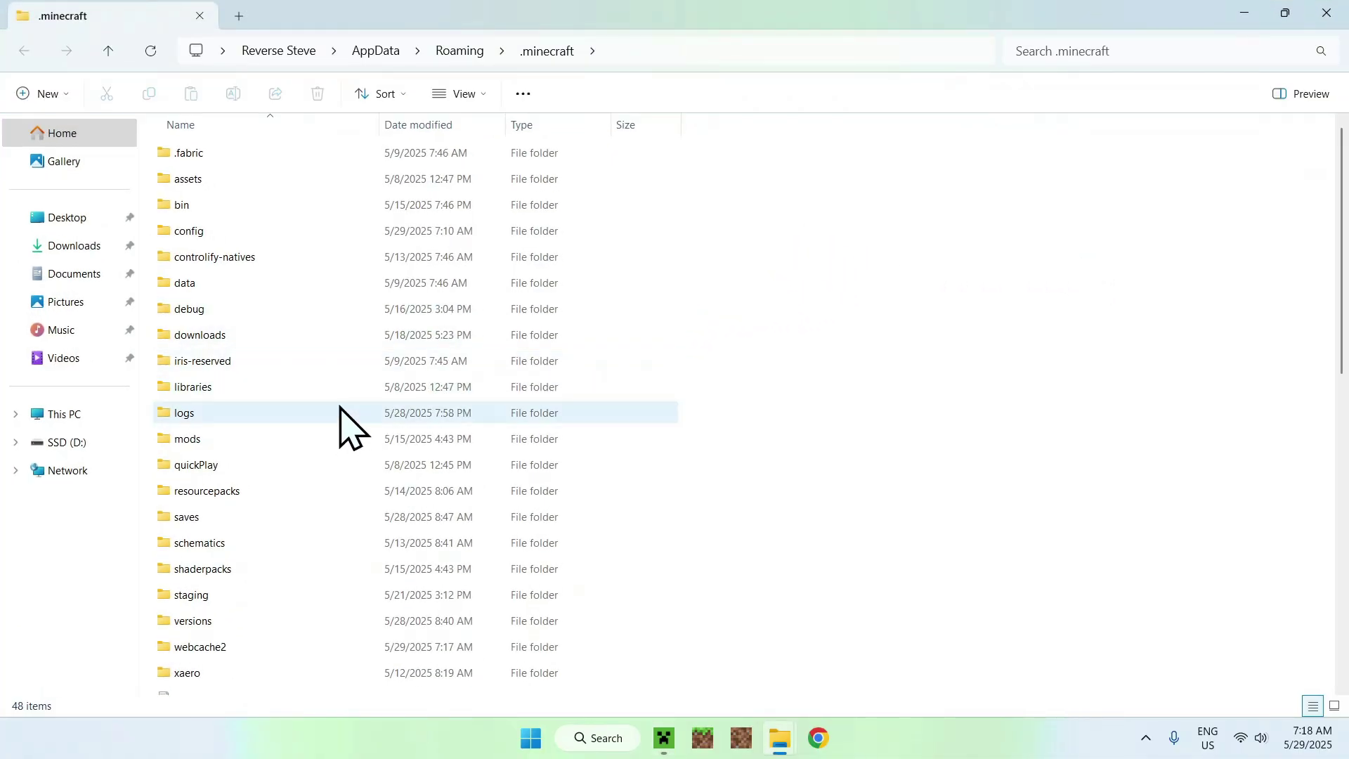
pyautogui.click(264, 438)
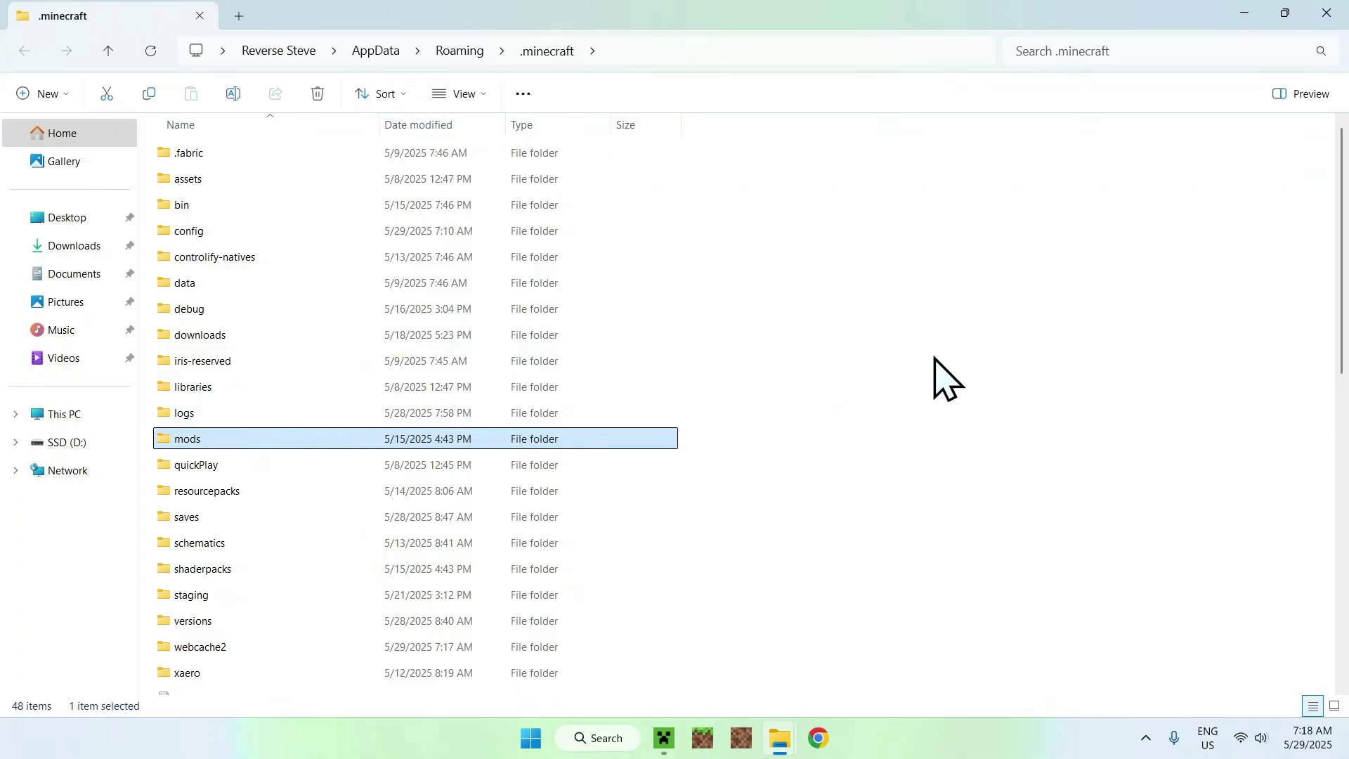
pyautogui.doubleClick(261, 443)
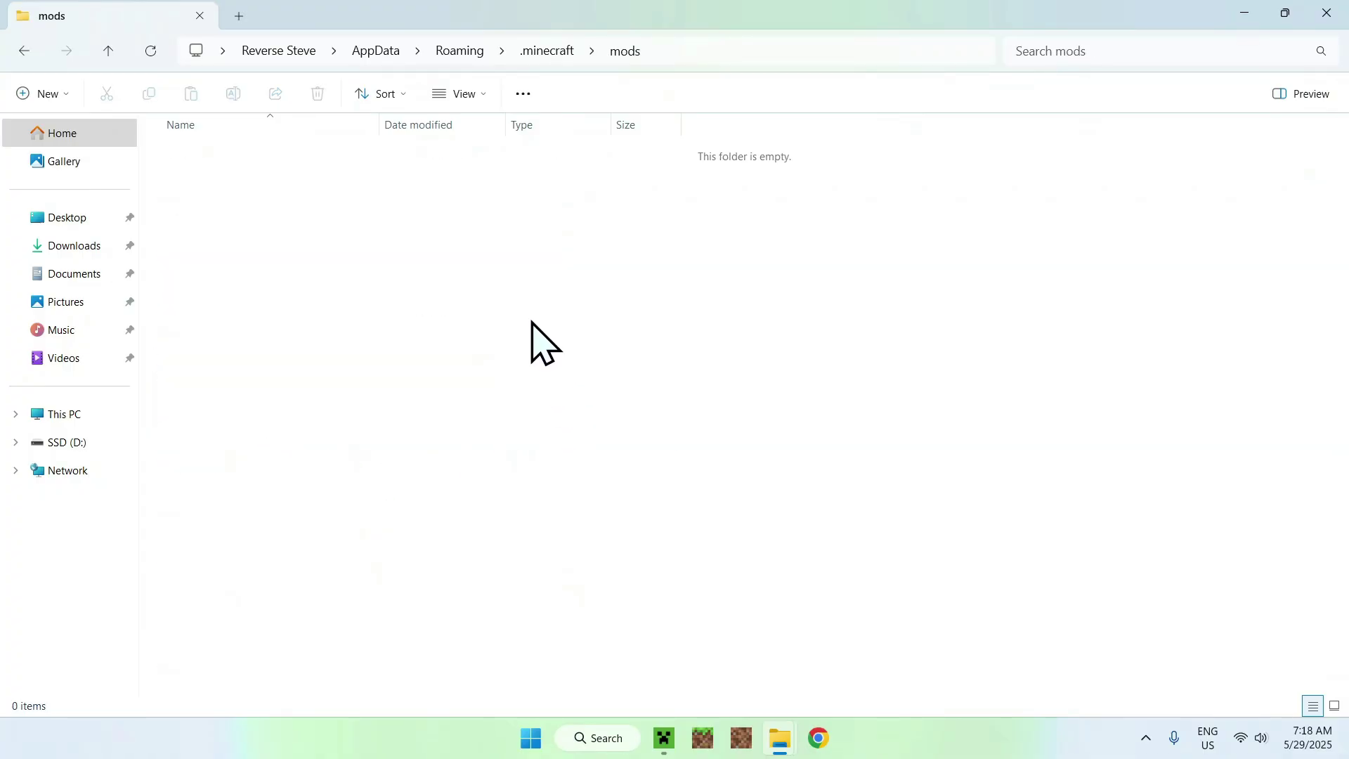
# Copy fabric-api-0.125.0+1.21.5.jar and freecam-fabric-1.3.3+mc1.21.5.jar from Downloads into mods
pyautogui.click(79, 248)
pyautogui.moveTo(471, 262); pyautogui.dragTo(331, 246)
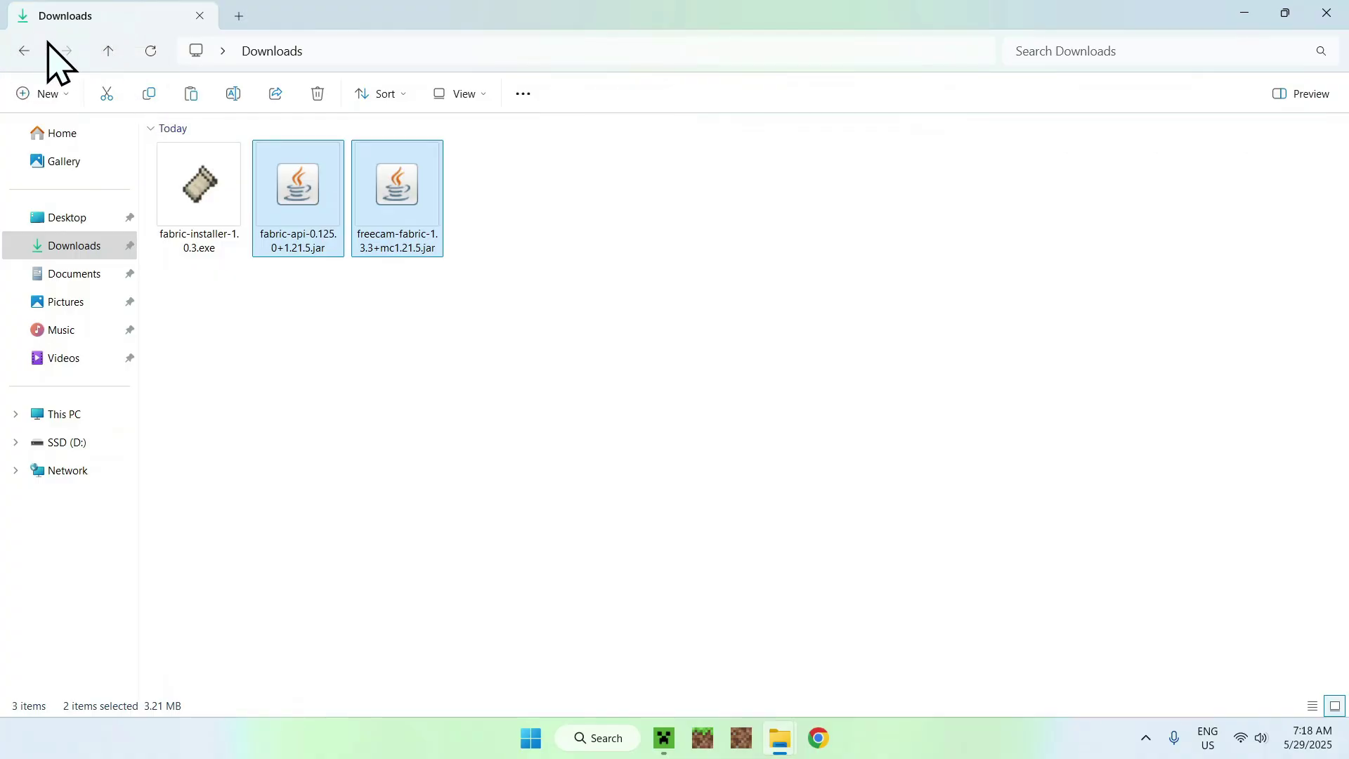
pyautogui.click(26, 53)
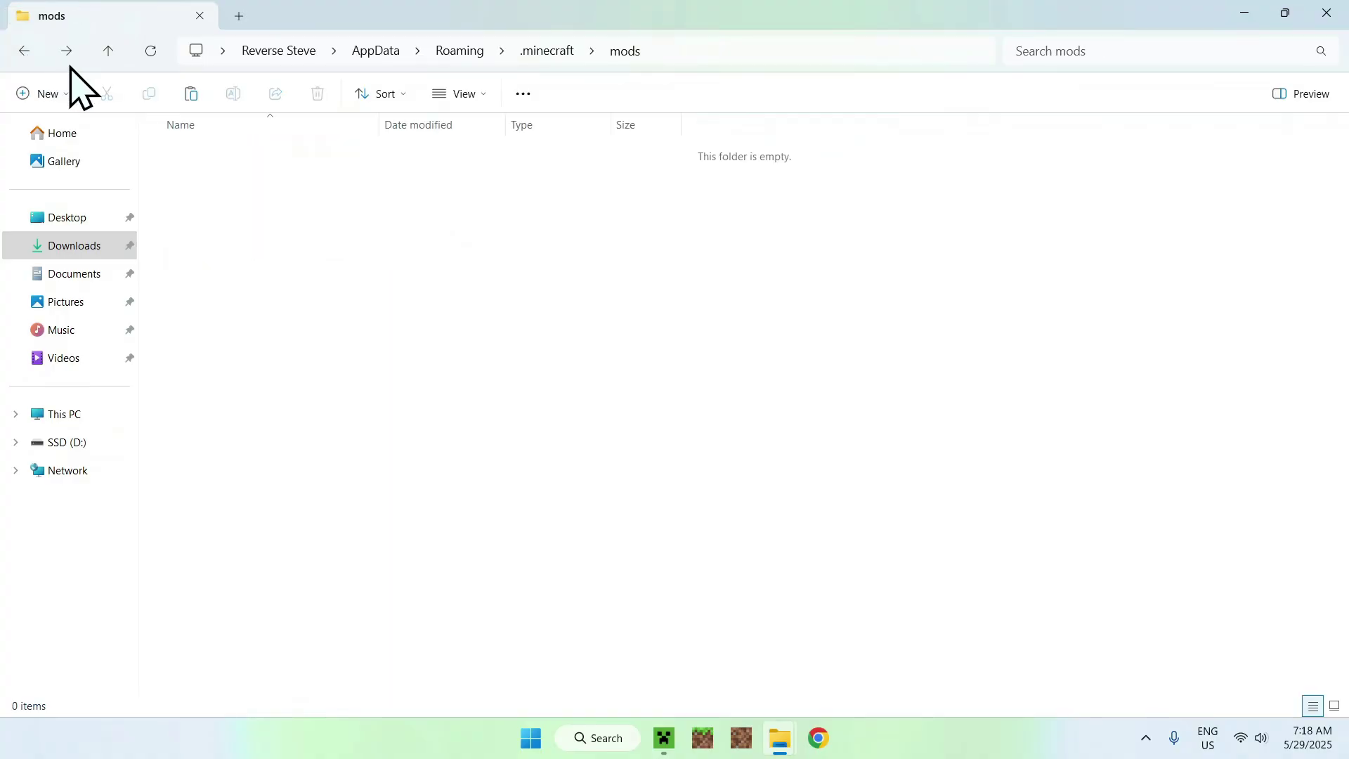
pyautogui.click(191, 96)
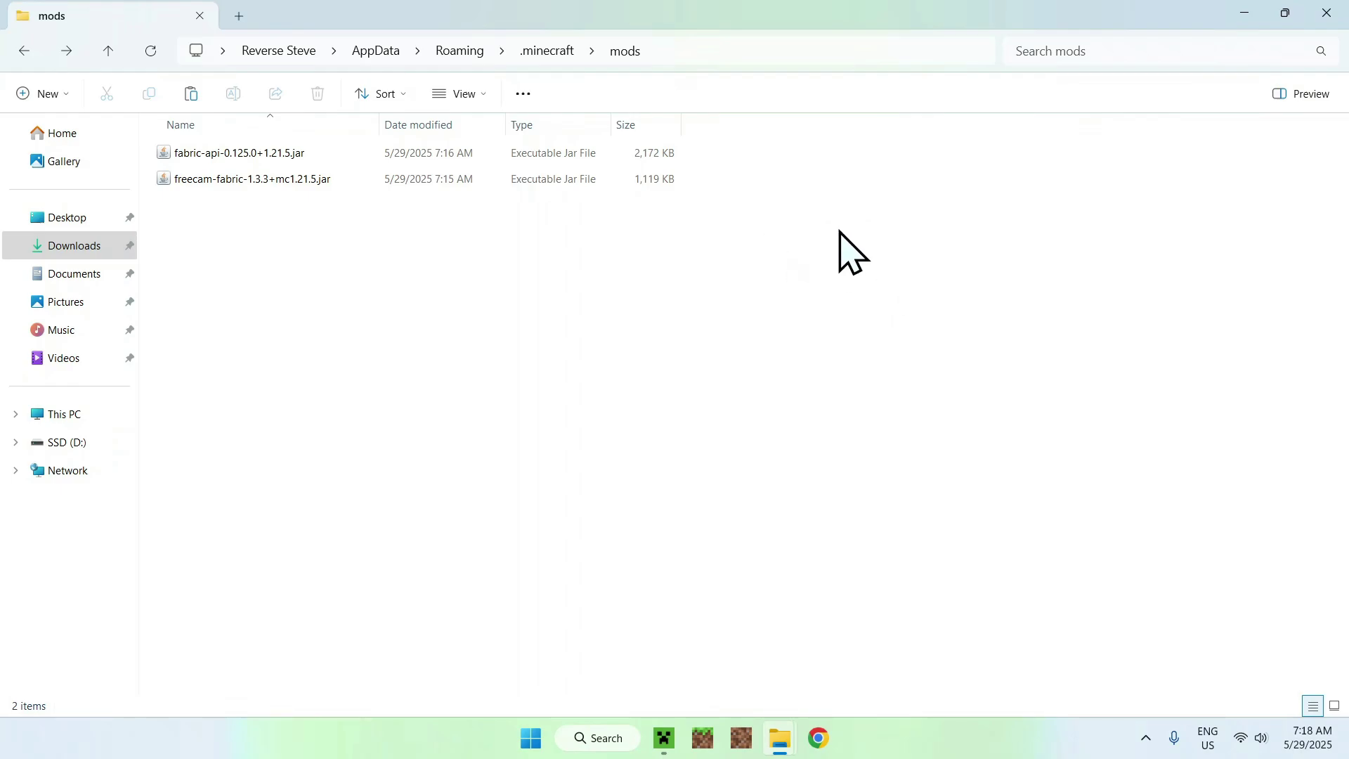
# Launch Minecraft from the launcher's Play page with the fabric-loader-1.21.5 profile selected
pyautogui.click(665, 736)
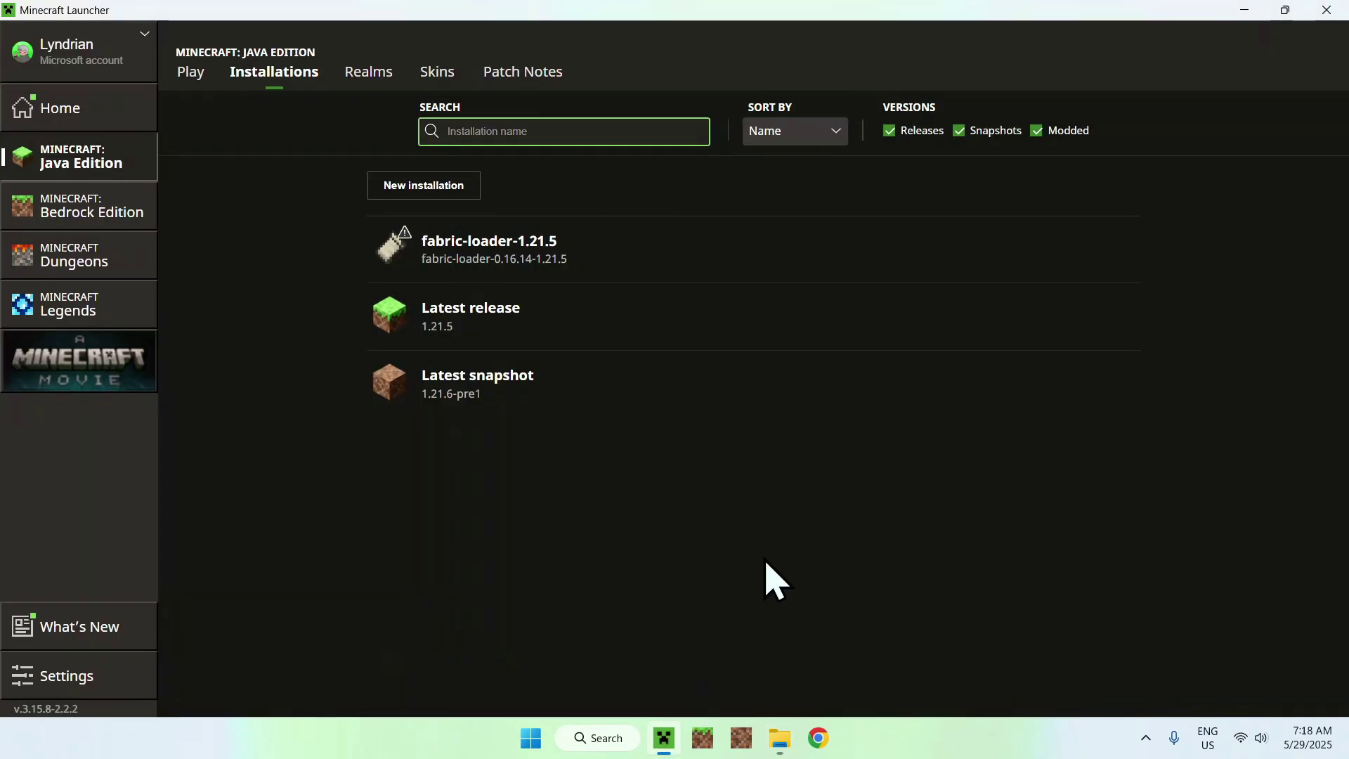
pyautogui.click(191, 76)
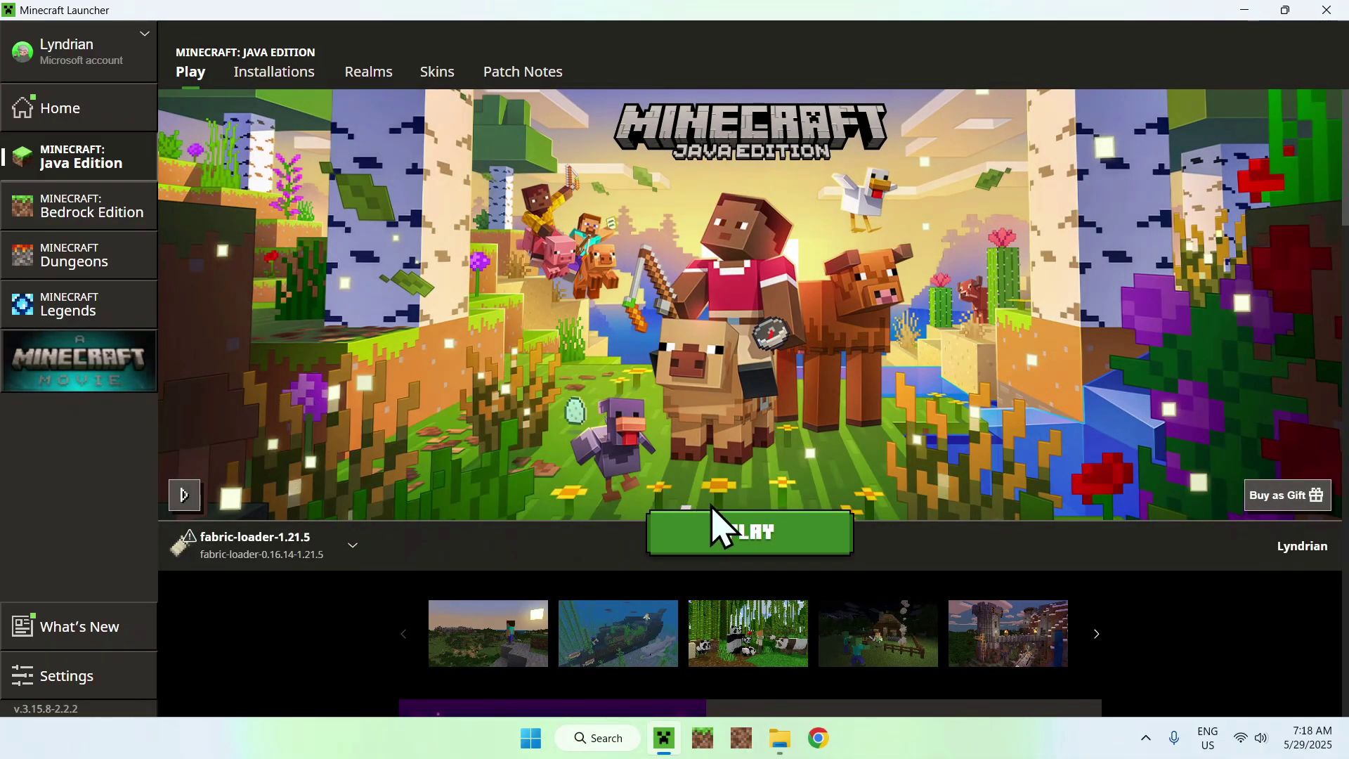
pyautogui.click(748, 541)
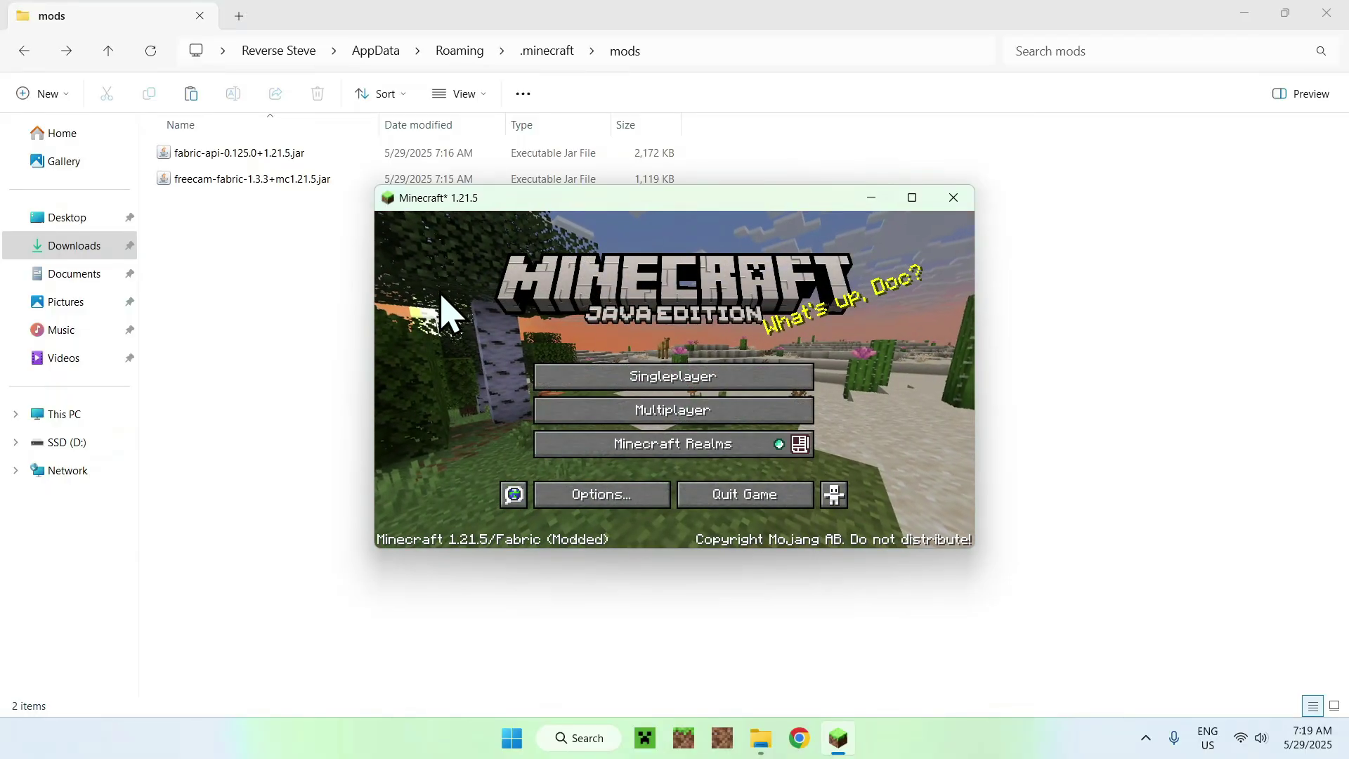
# Maximize the window, load the Tutorials world, walk forward with W, then pause to the Game Menu
pyautogui.click(912, 198)
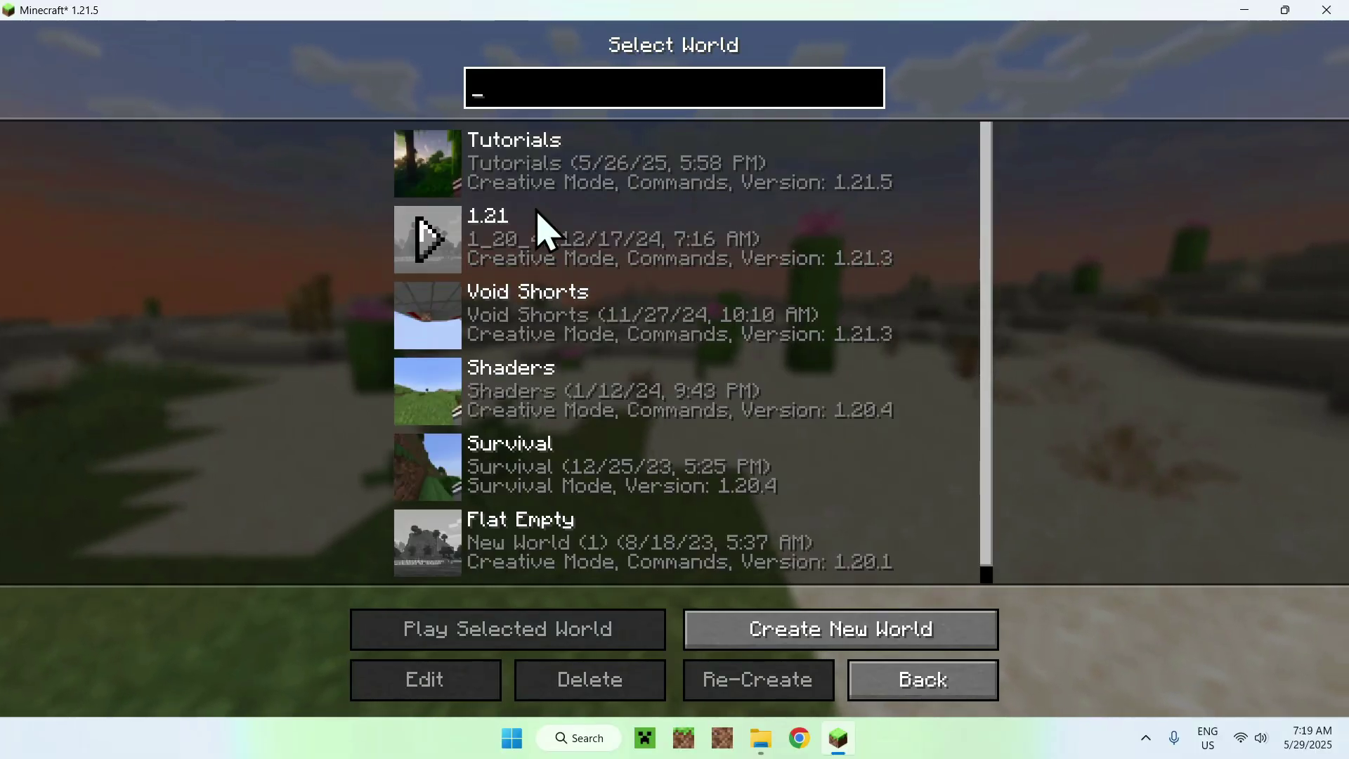
pyautogui.click(422, 152)
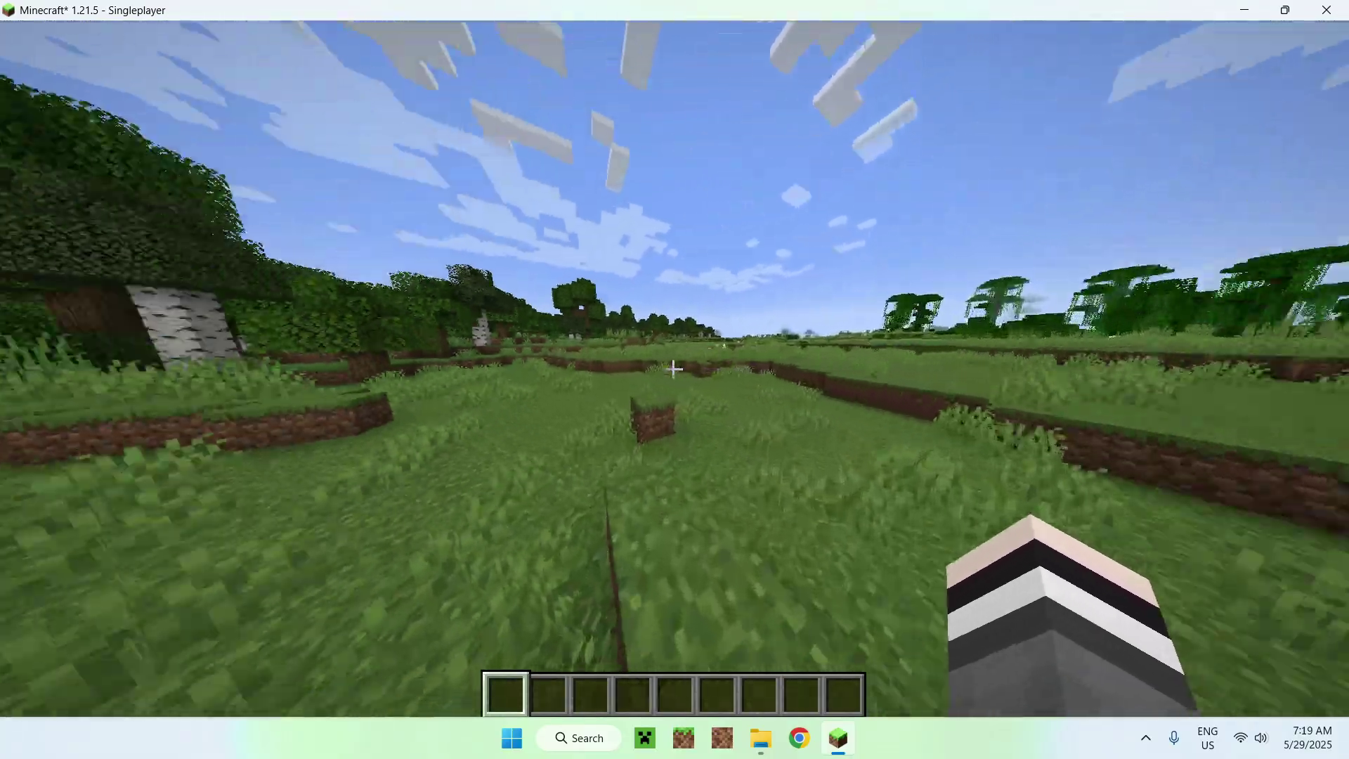
pyautogui.press('w')
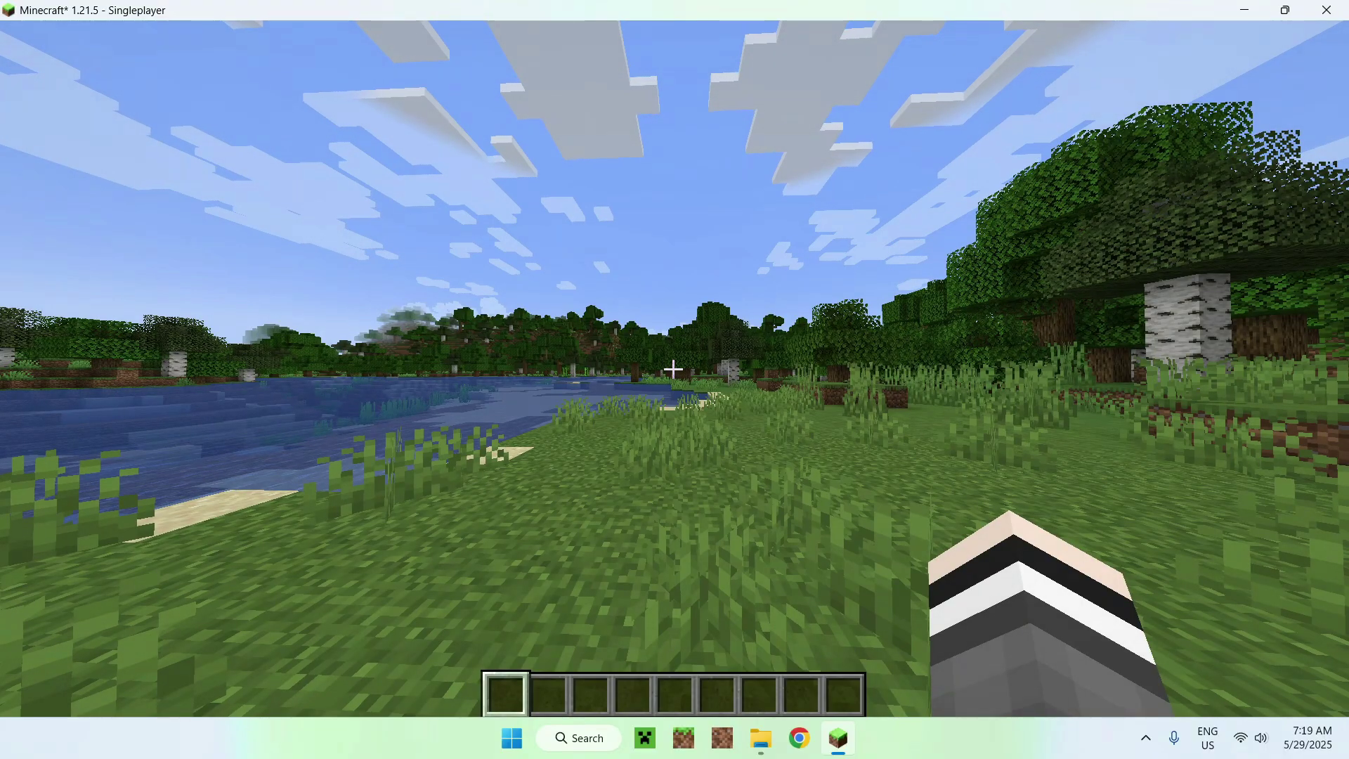
pyautogui.press('Escape')
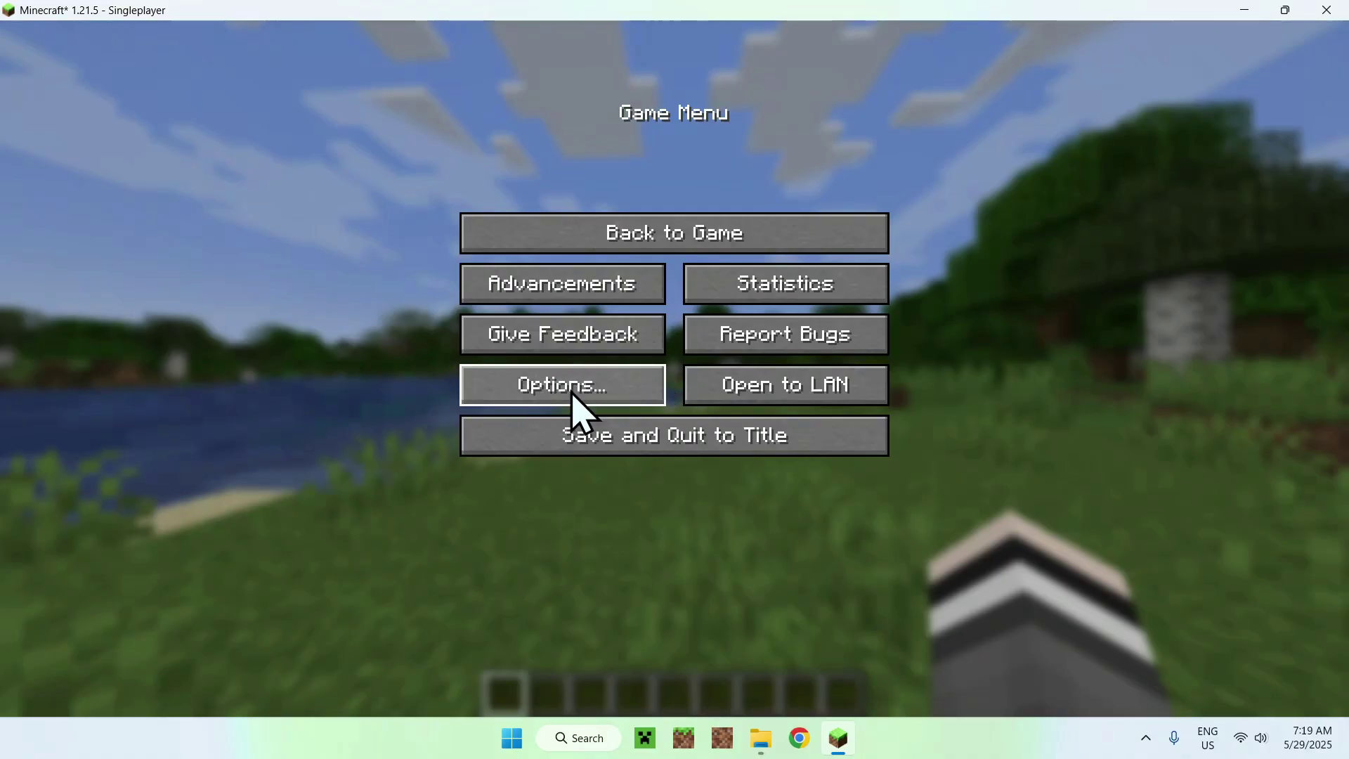
# In Options > Controls > Key Binds, scroll to Freecam and bind Toggle Freecam to H
pyautogui.click(541, 411)
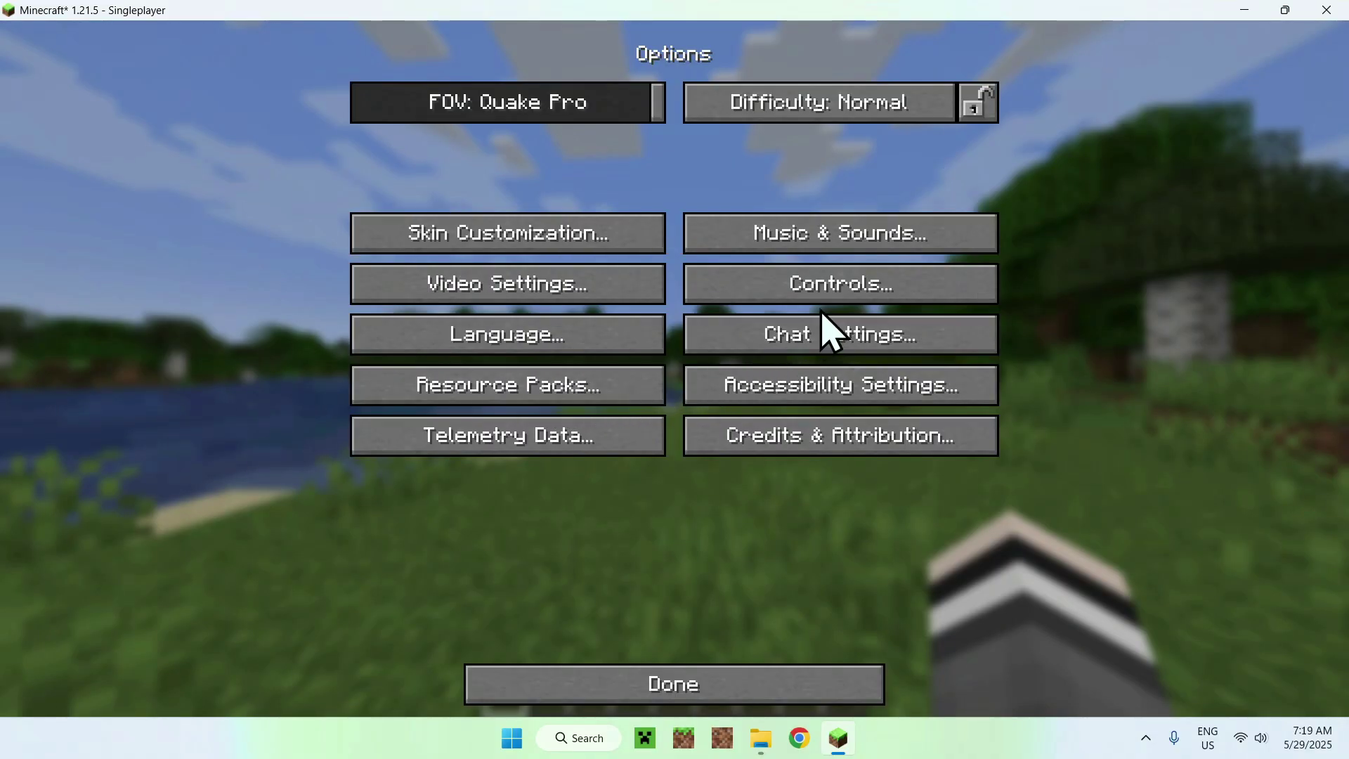
pyautogui.click(843, 299)
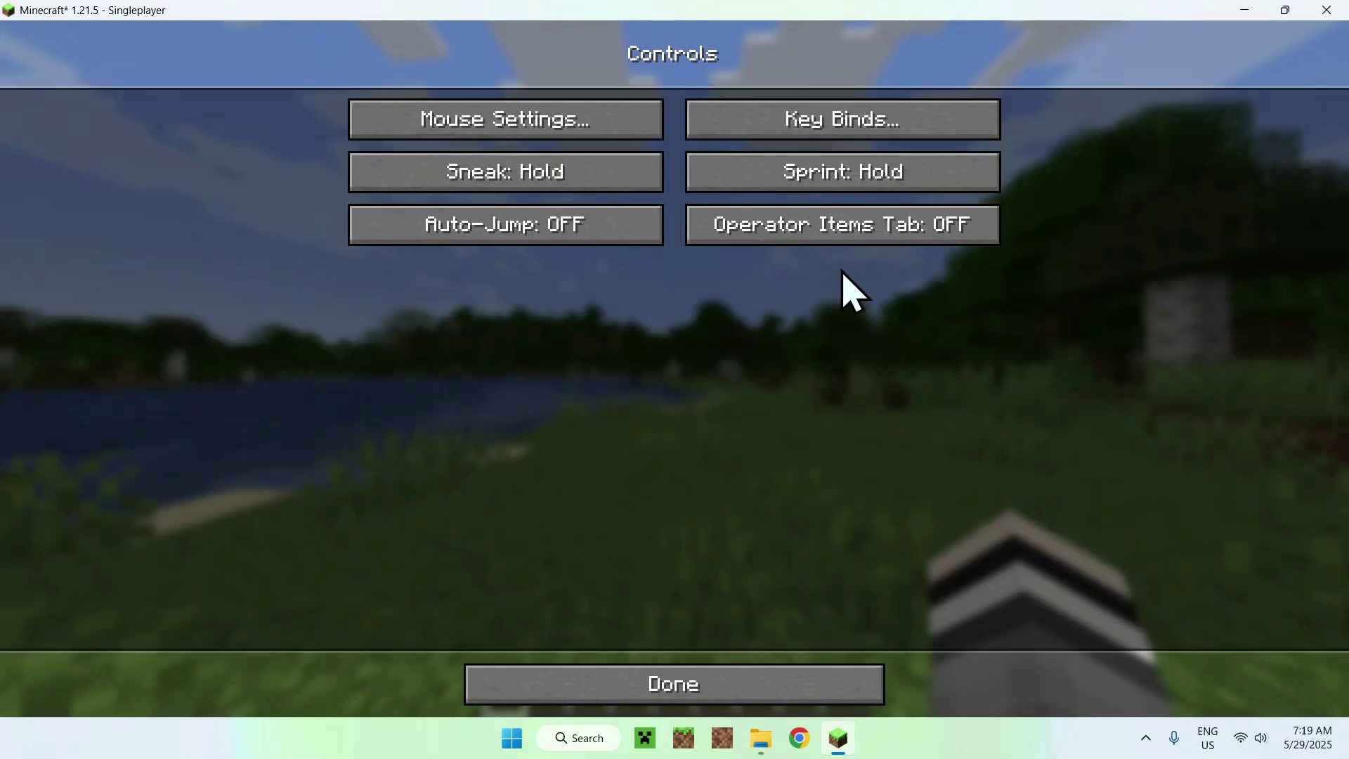
pyautogui.click(852, 135)
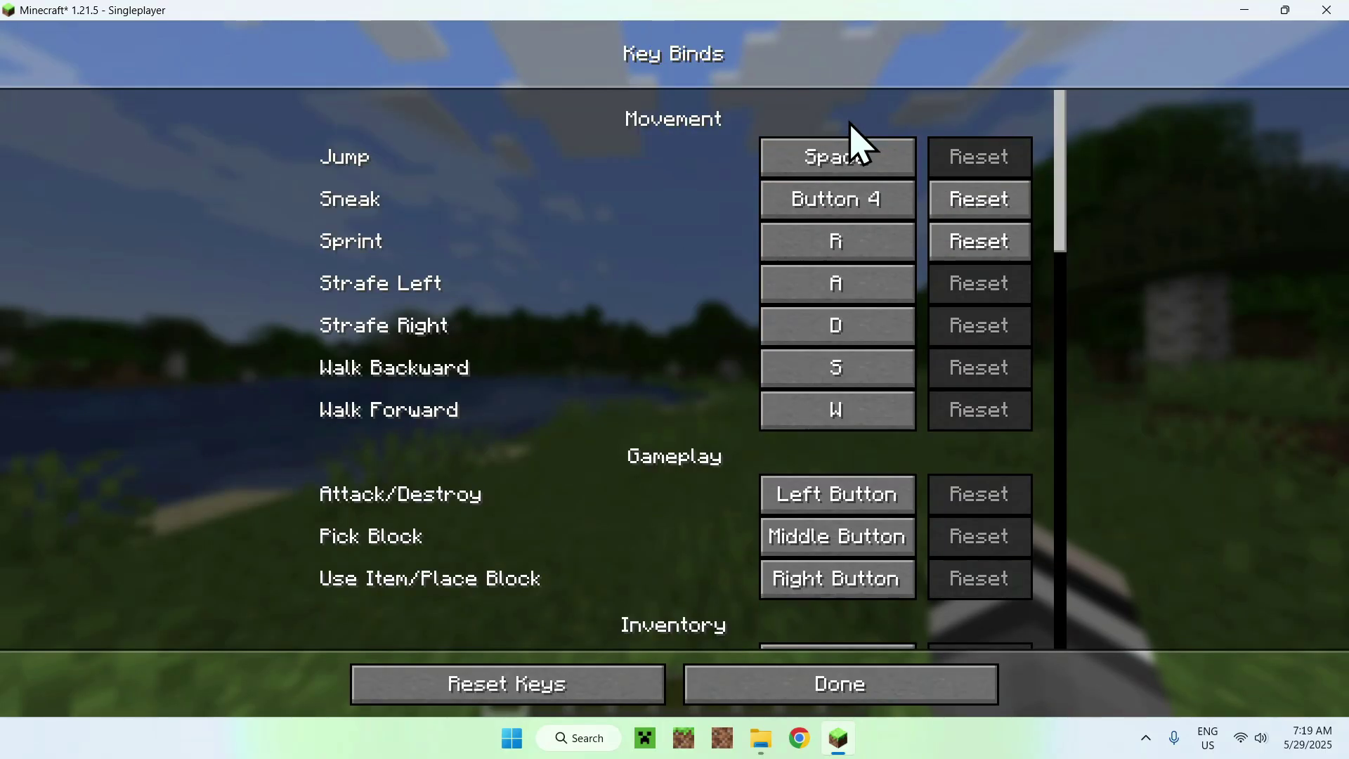
pyautogui.moveTo(1062, 119); pyautogui.dragTo(1084, 555)
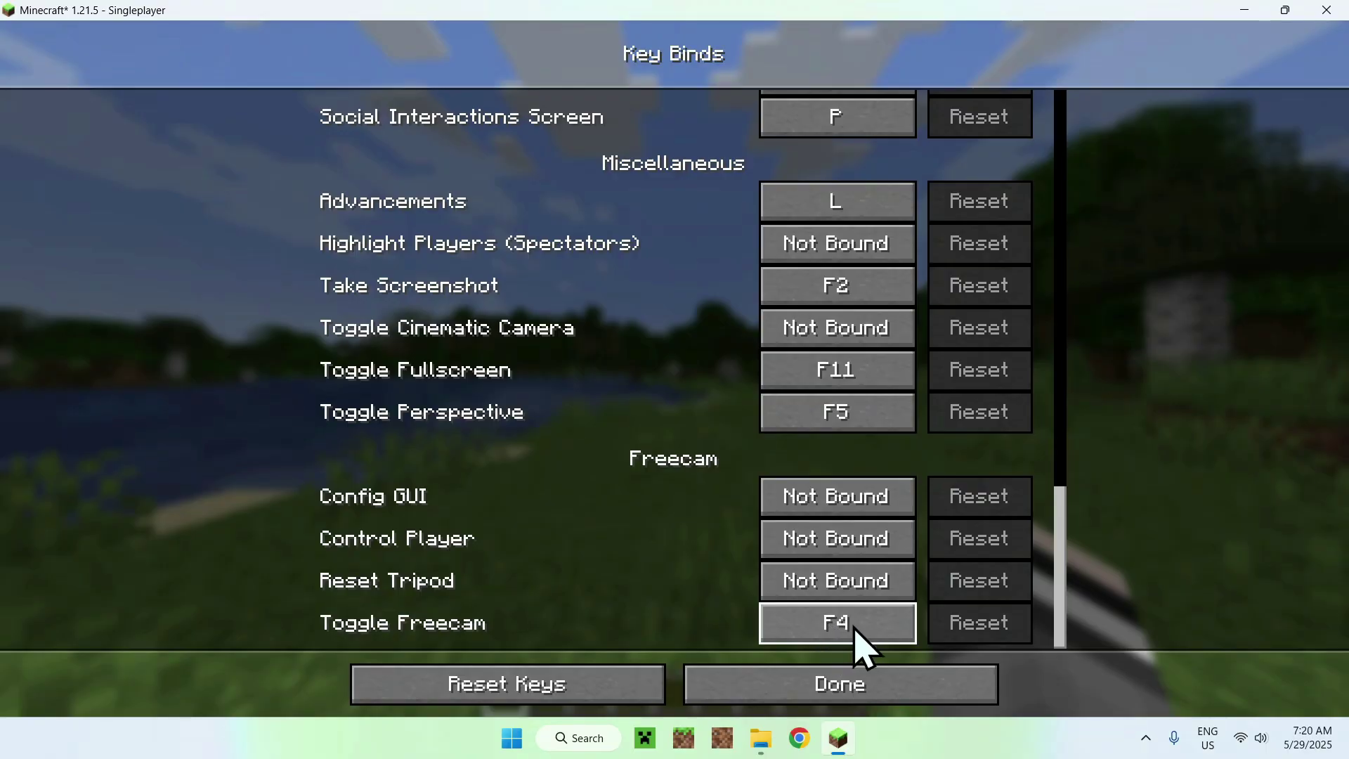
pyautogui.press('h')
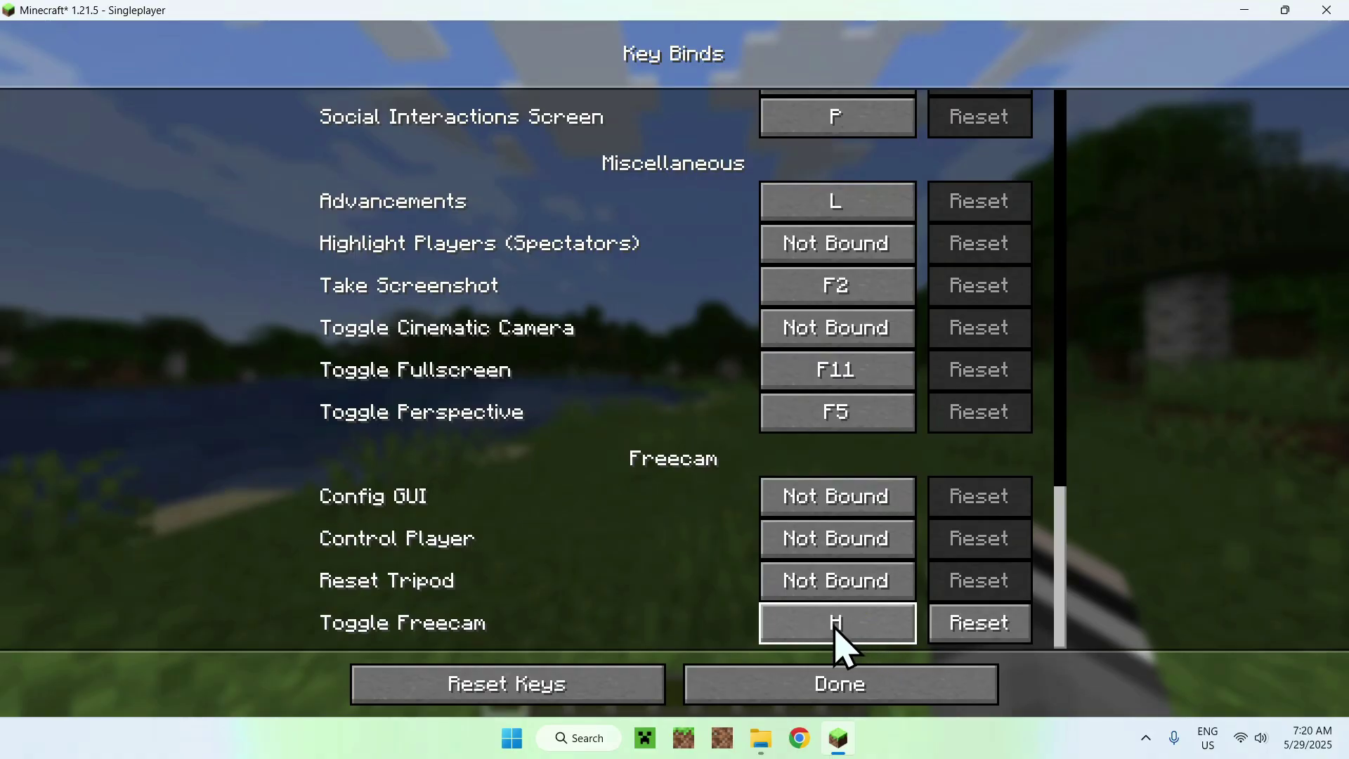
pyautogui.press('a')
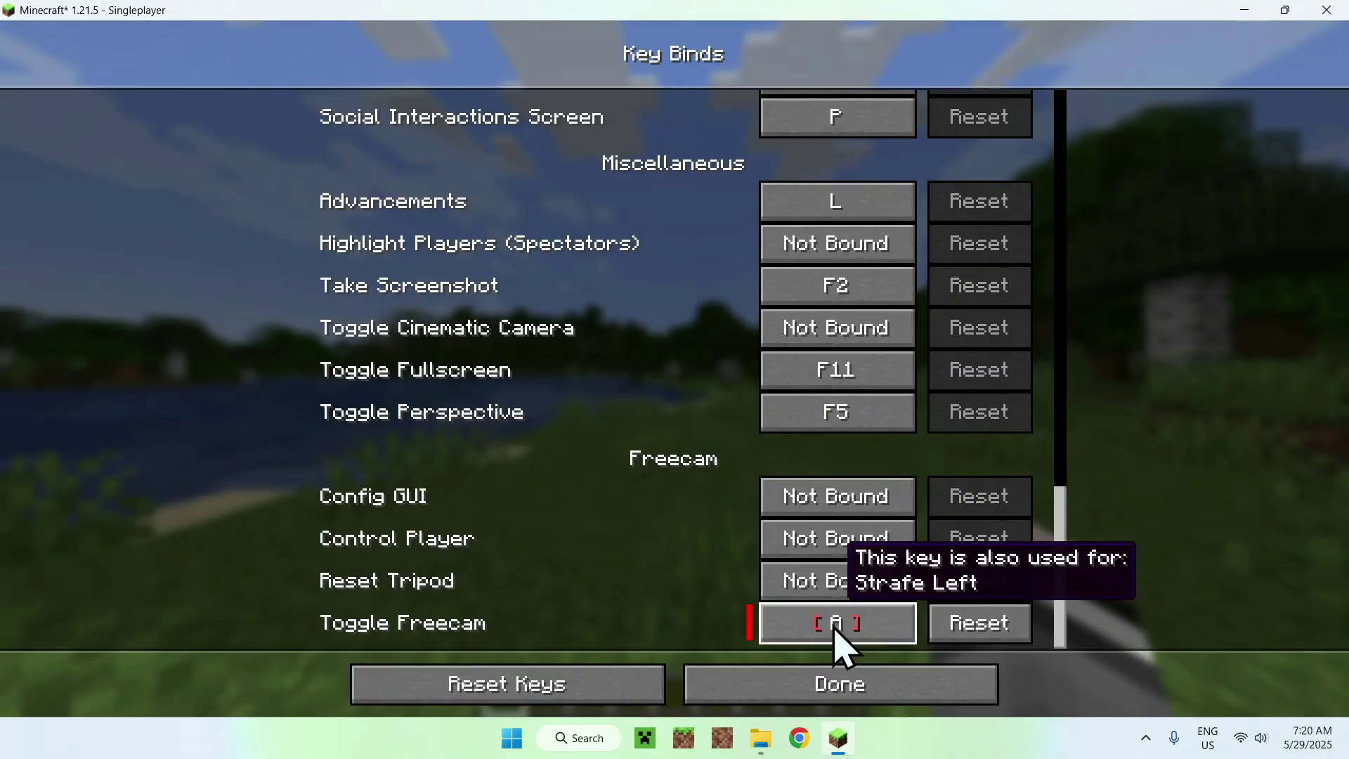
pyautogui.press('h')
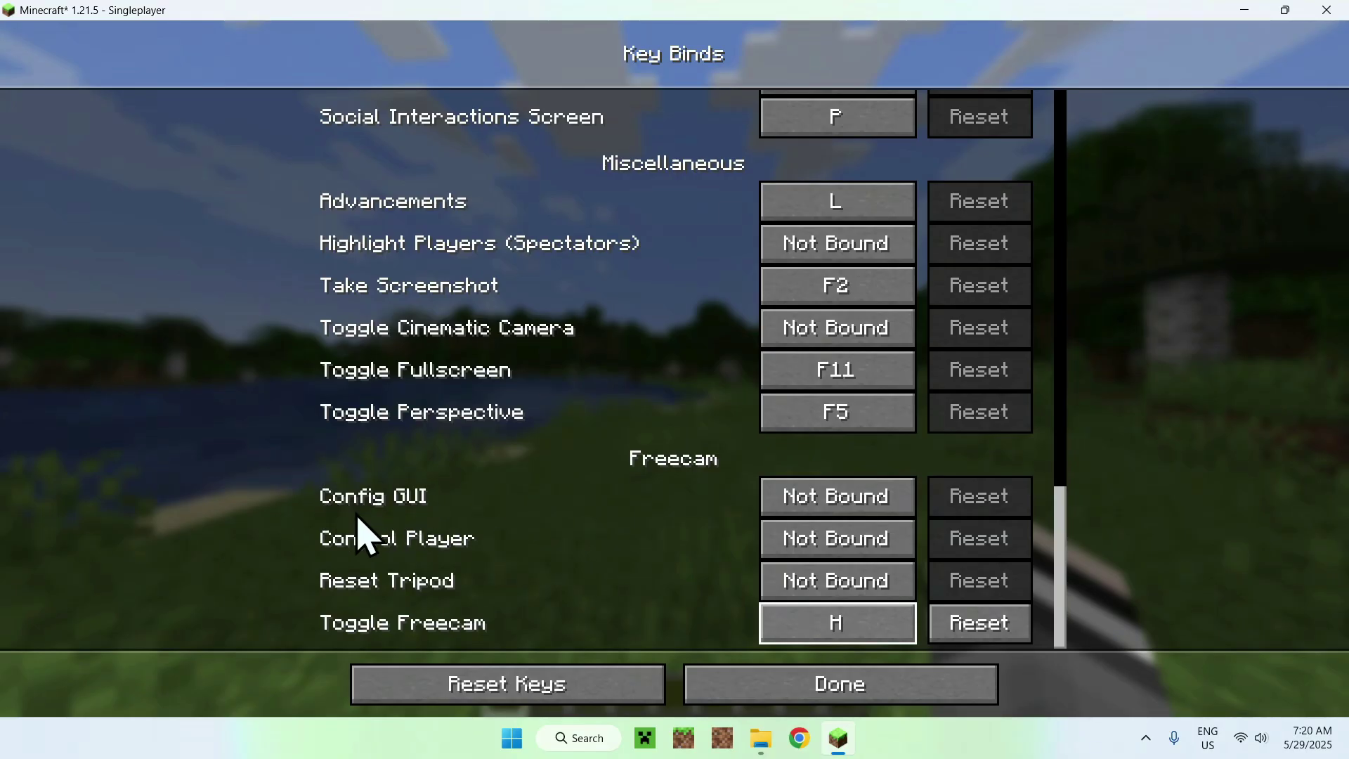
# Bind the Freecam Config GUI to J, close the settings menus, and resume the game
pyautogui.click(833, 501)
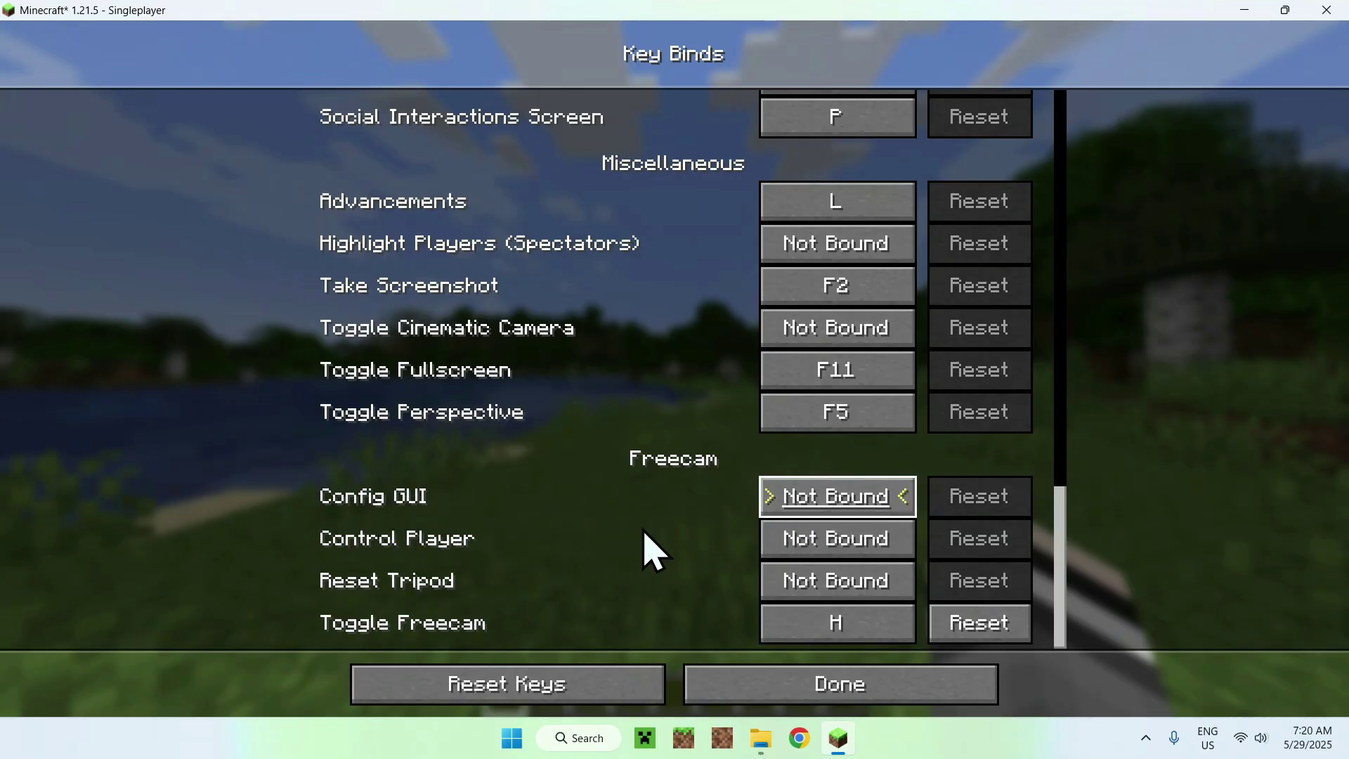
pyautogui.press('j')
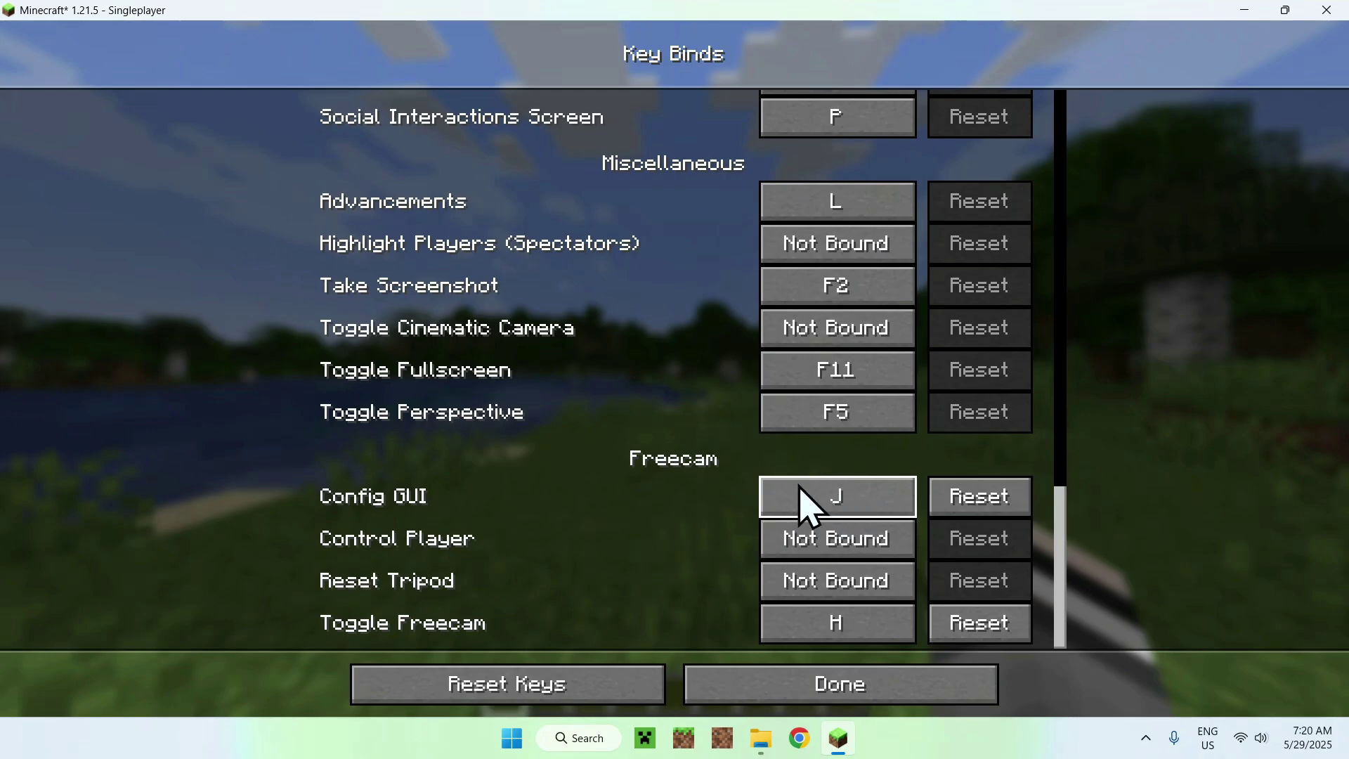
pyautogui.click(847, 690)
pyautogui.click(847, 685)
pyautogui.click(848, 688)
pyautogui.press('Escape')
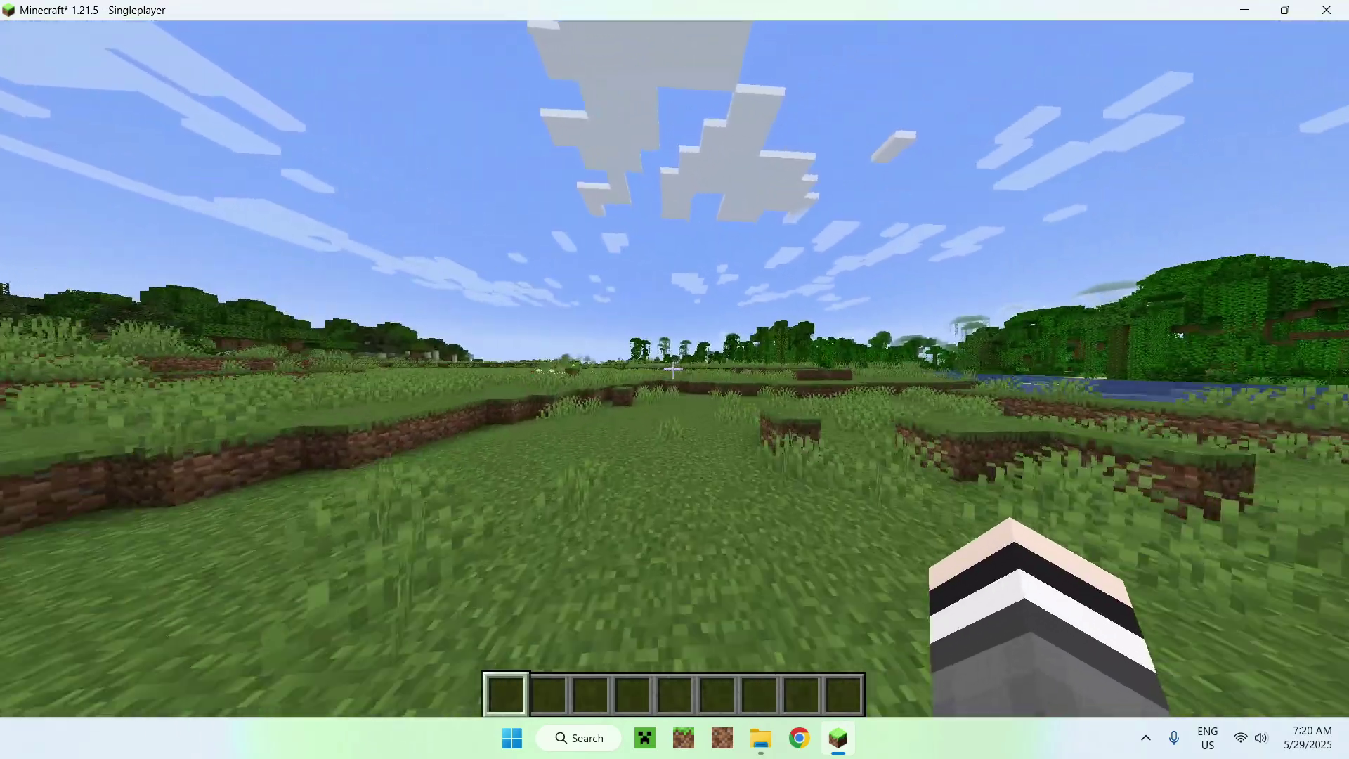
# Walk forward, toggle freecam on with F4, and fly the detached camera back toward the player
pyautogui.press('w')
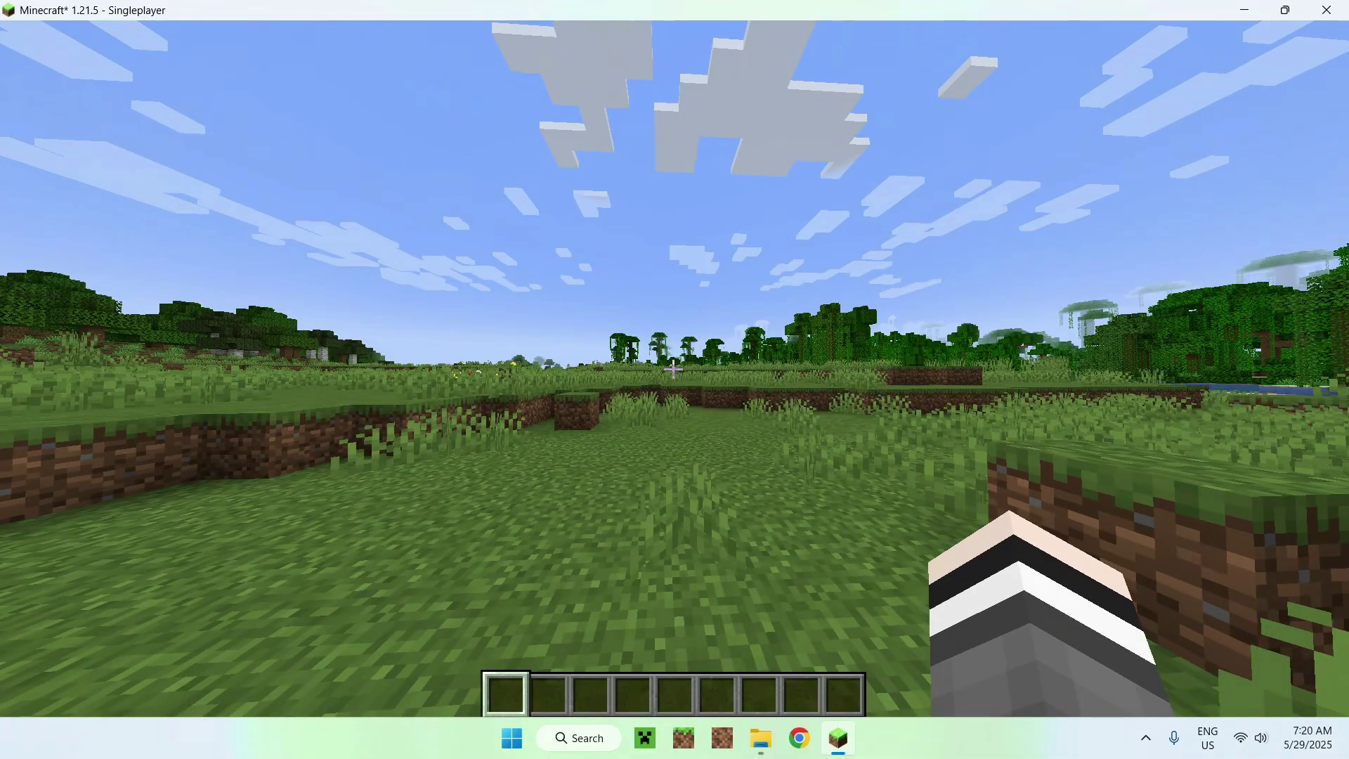
pyautogui.press('F4')
pyautogui.press('s')
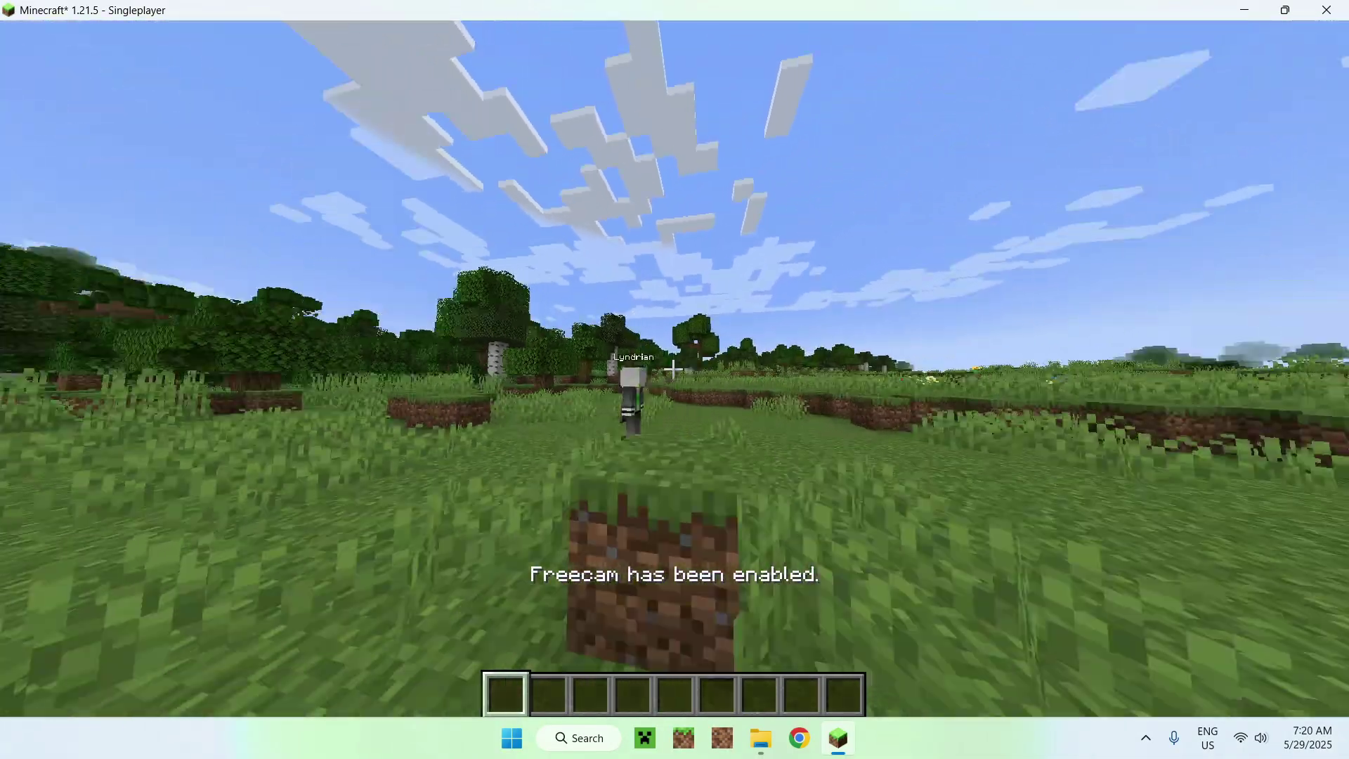
pyautogui.press('w')
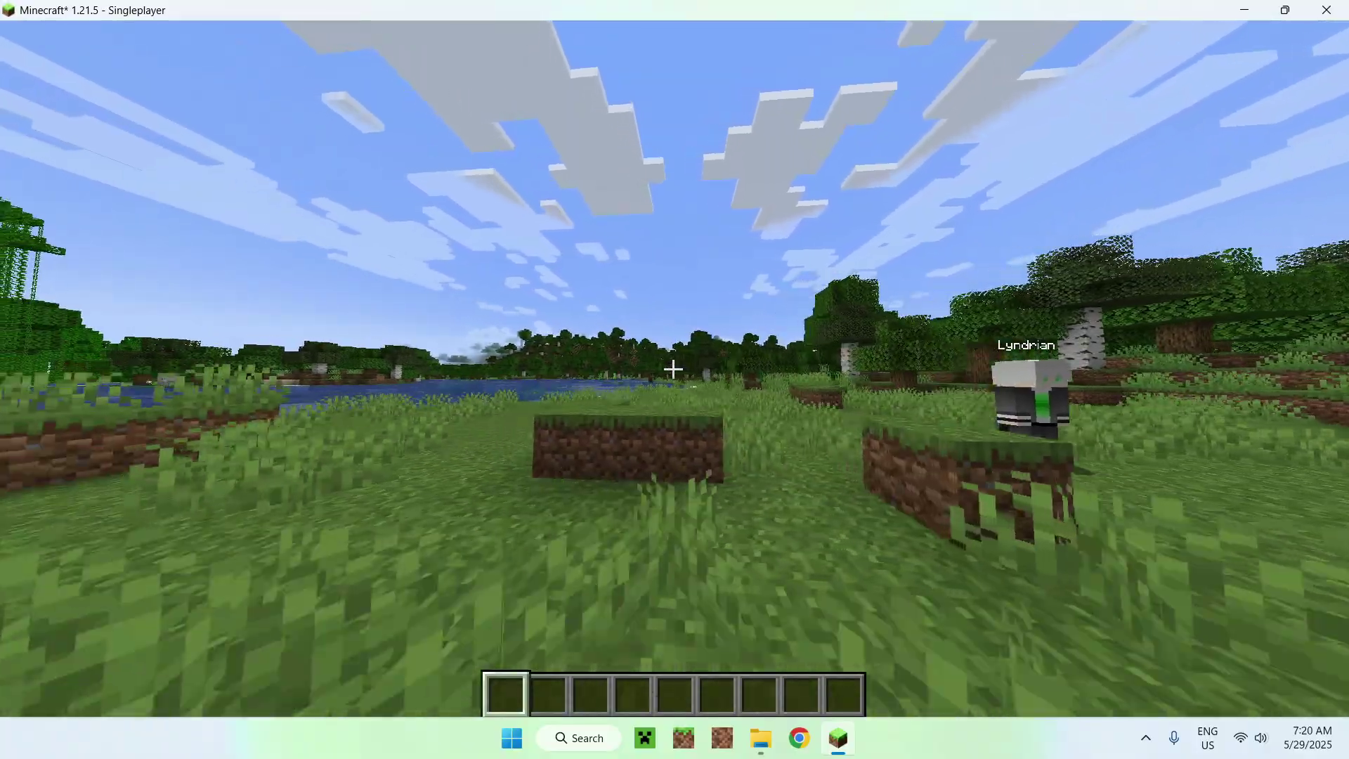
pyautogui.press('w')
# Fly the camera down to grass level and around the player toward the river, then open Freecam Options with C
pyautogui.press('shift')
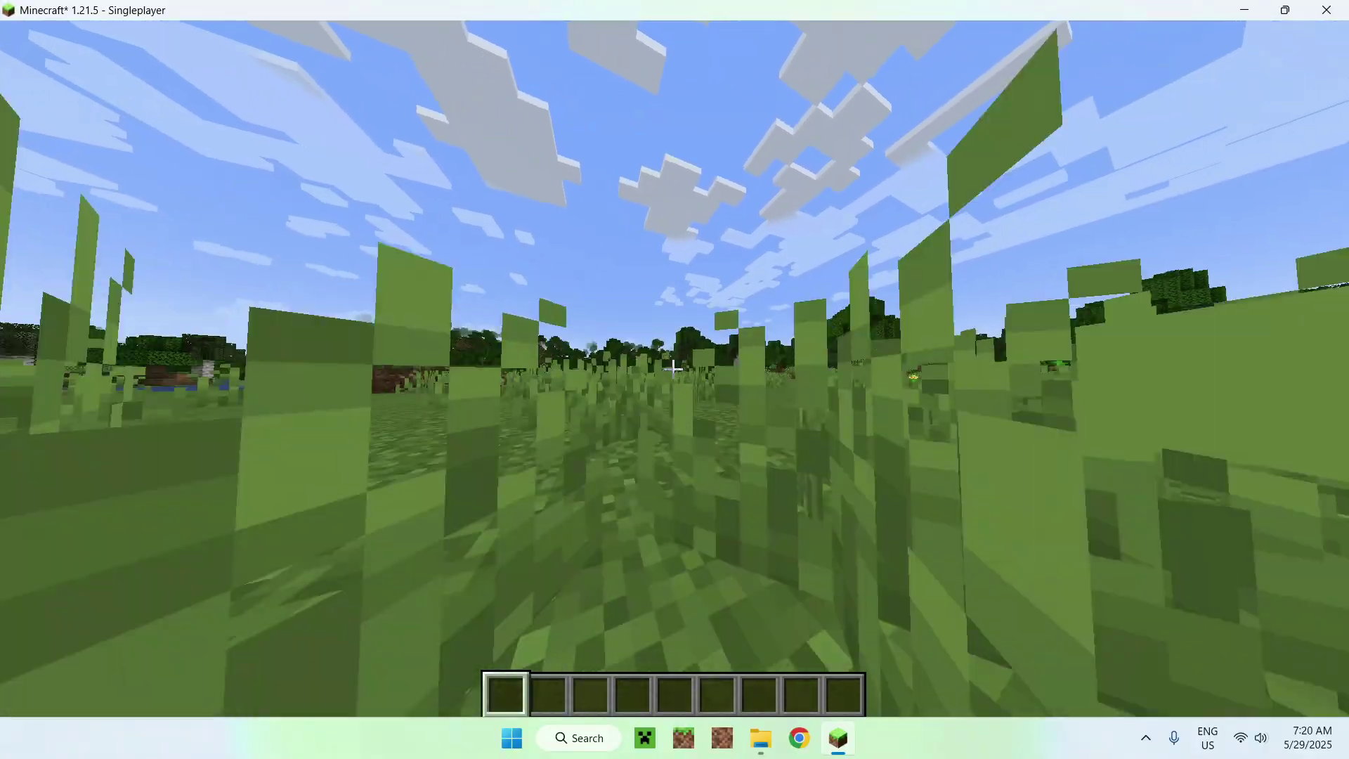
pyautogui.press('space')
pyautogui.press('shift')
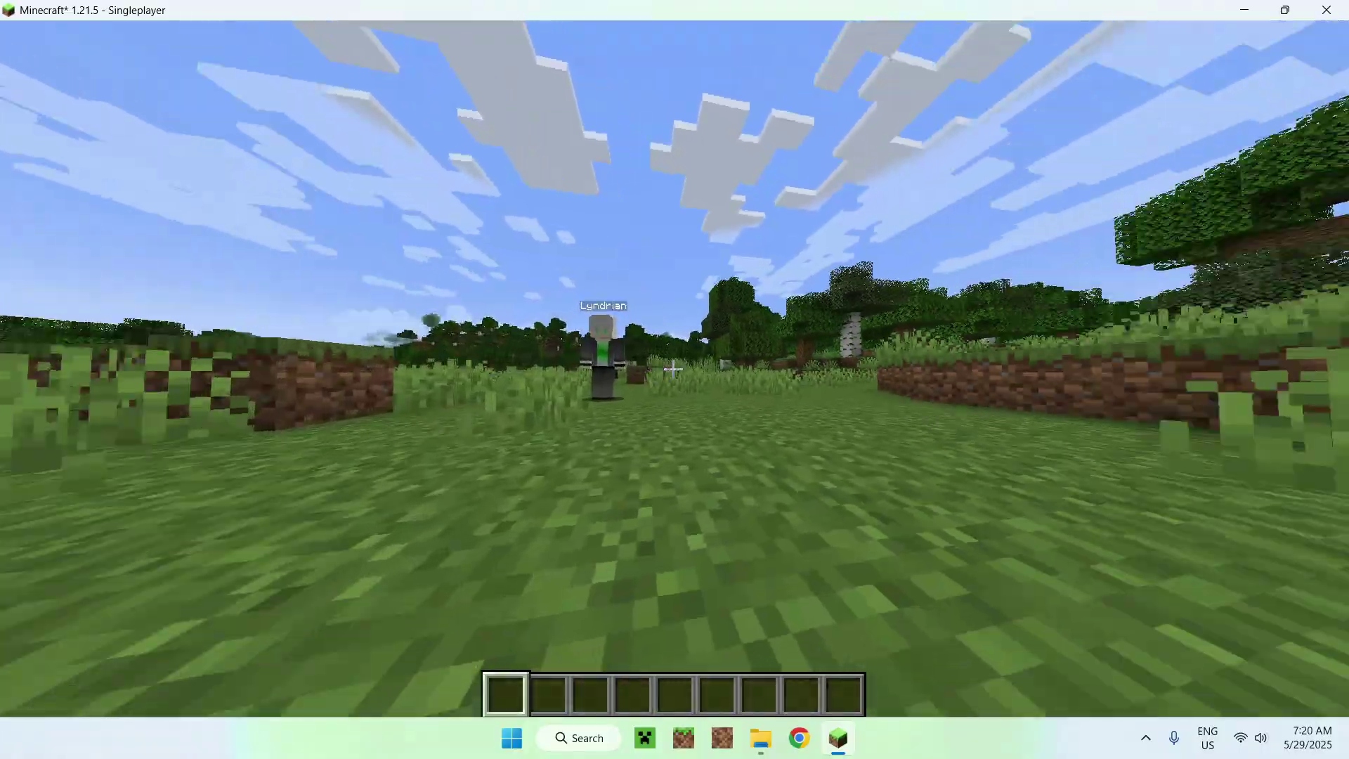
pyautogui.press('w')
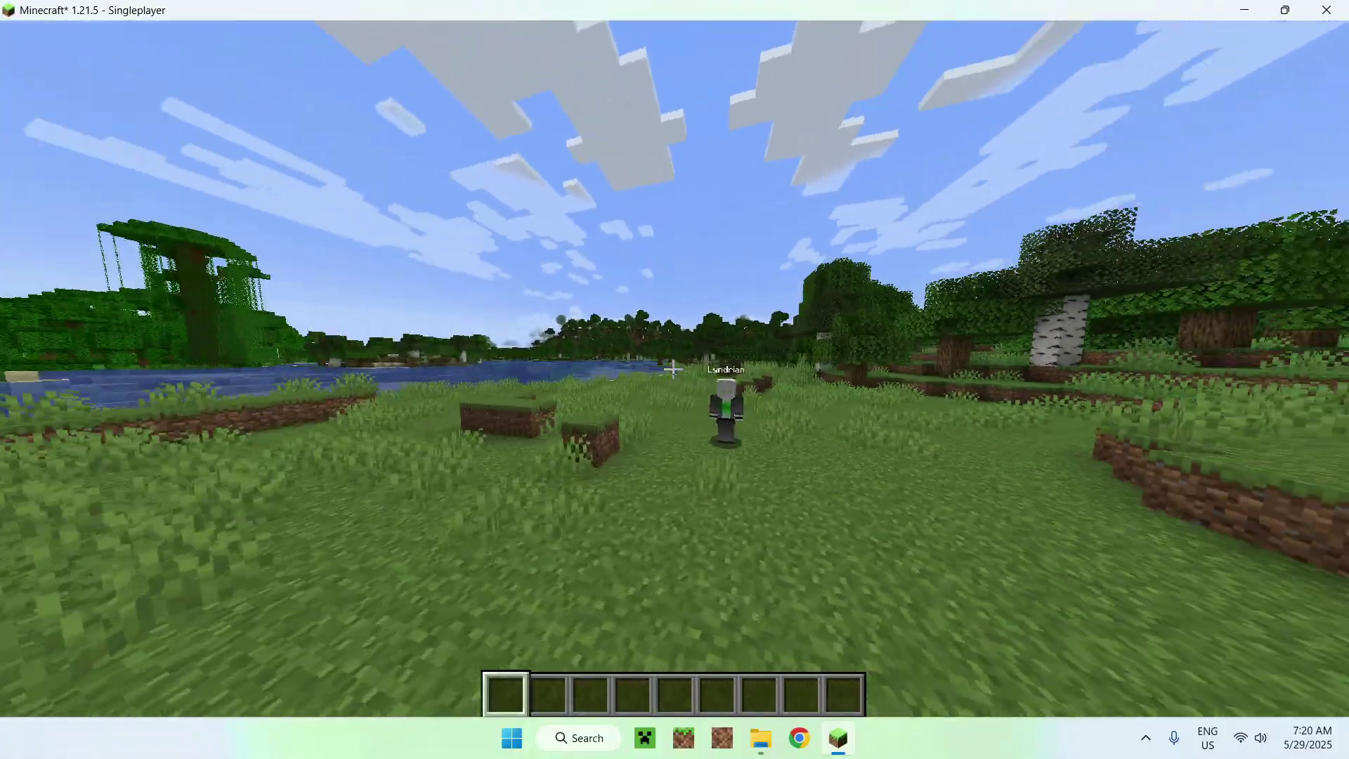
pyautogui.press('c')
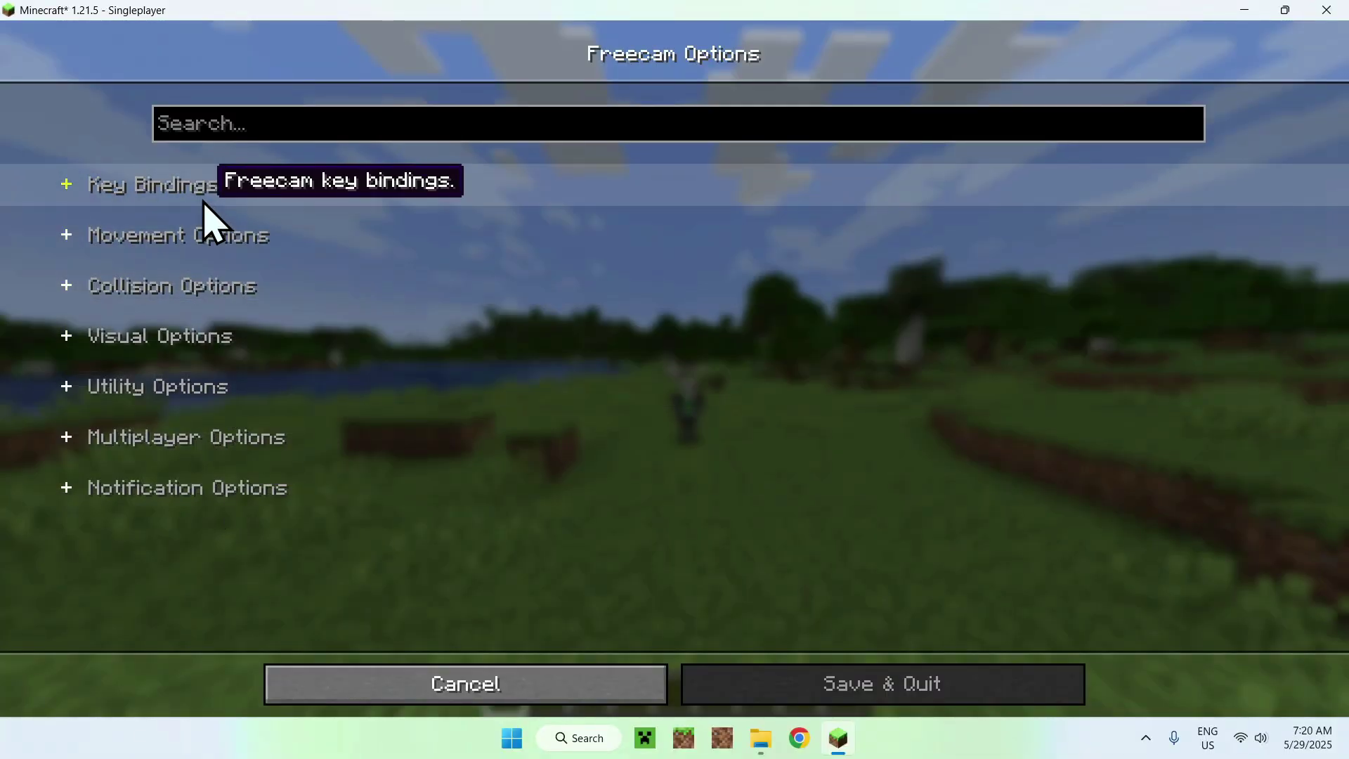
# Review Freecam Key Bindings and Movement Options with horizontal and vertical speeds at 0.19, then Save & Quit
pyautogui.click(203, 201)
pyautogui.scroll(-1, 221, 309)
pyautogui.click(245, 383)
pyautogui.scroll(-2, 279, 386)
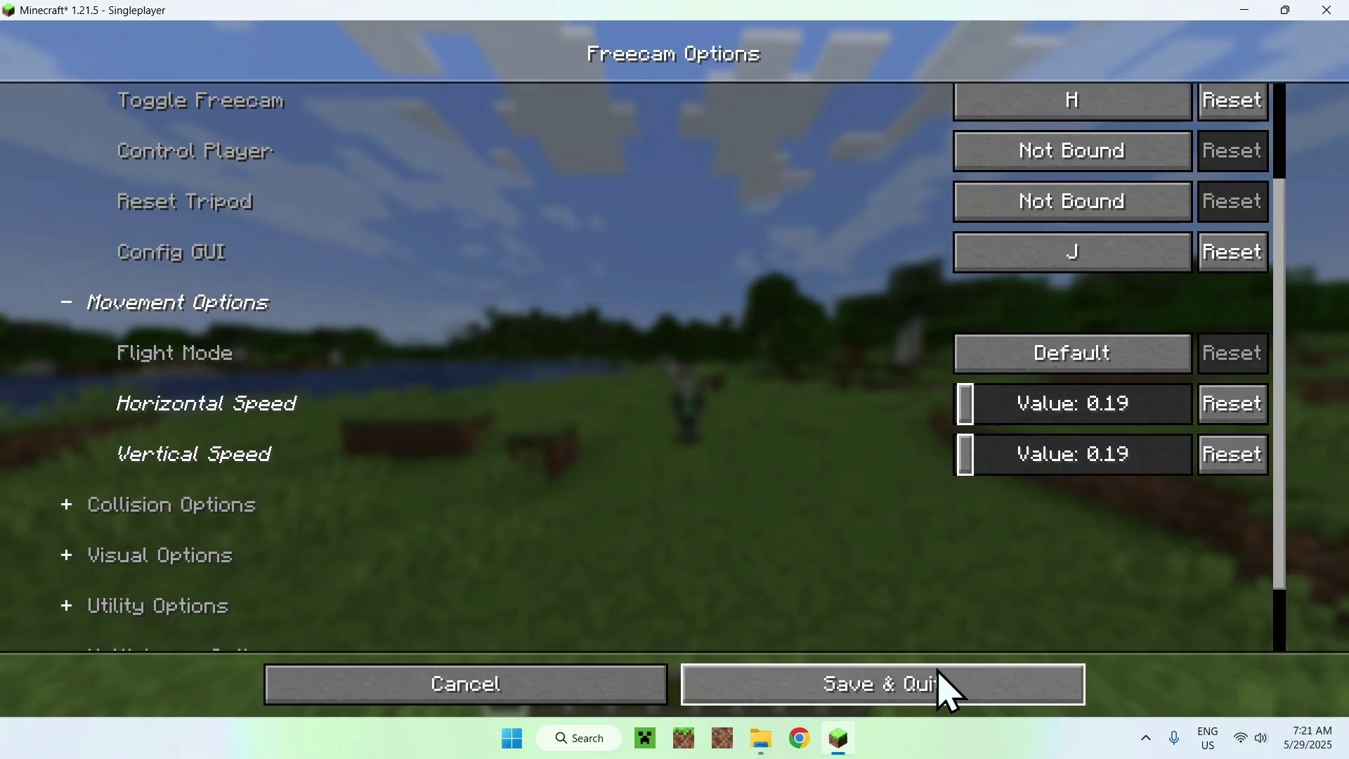
pyautogui.click(865, 685)
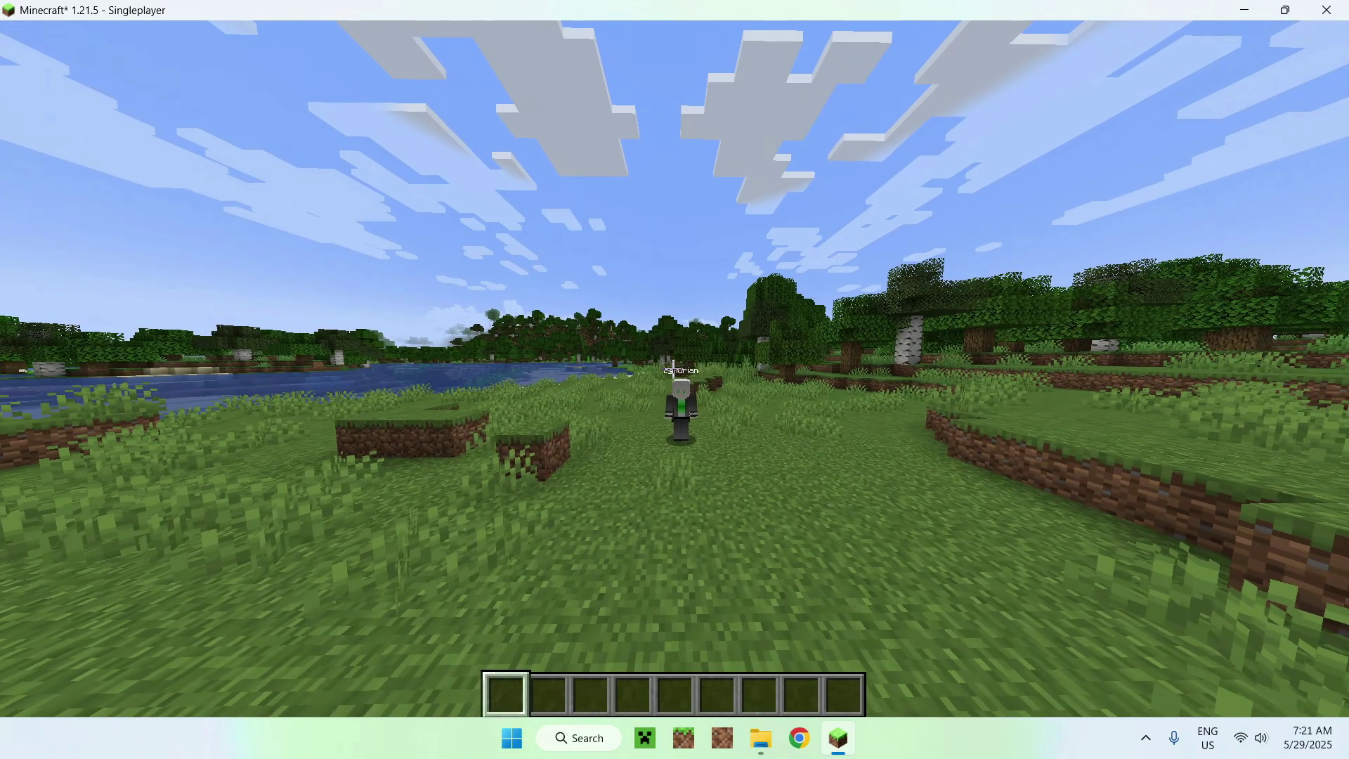
# Circle the free camera around the player, briefly opening and closing the Freecam options screen
pyautogui.press('w')
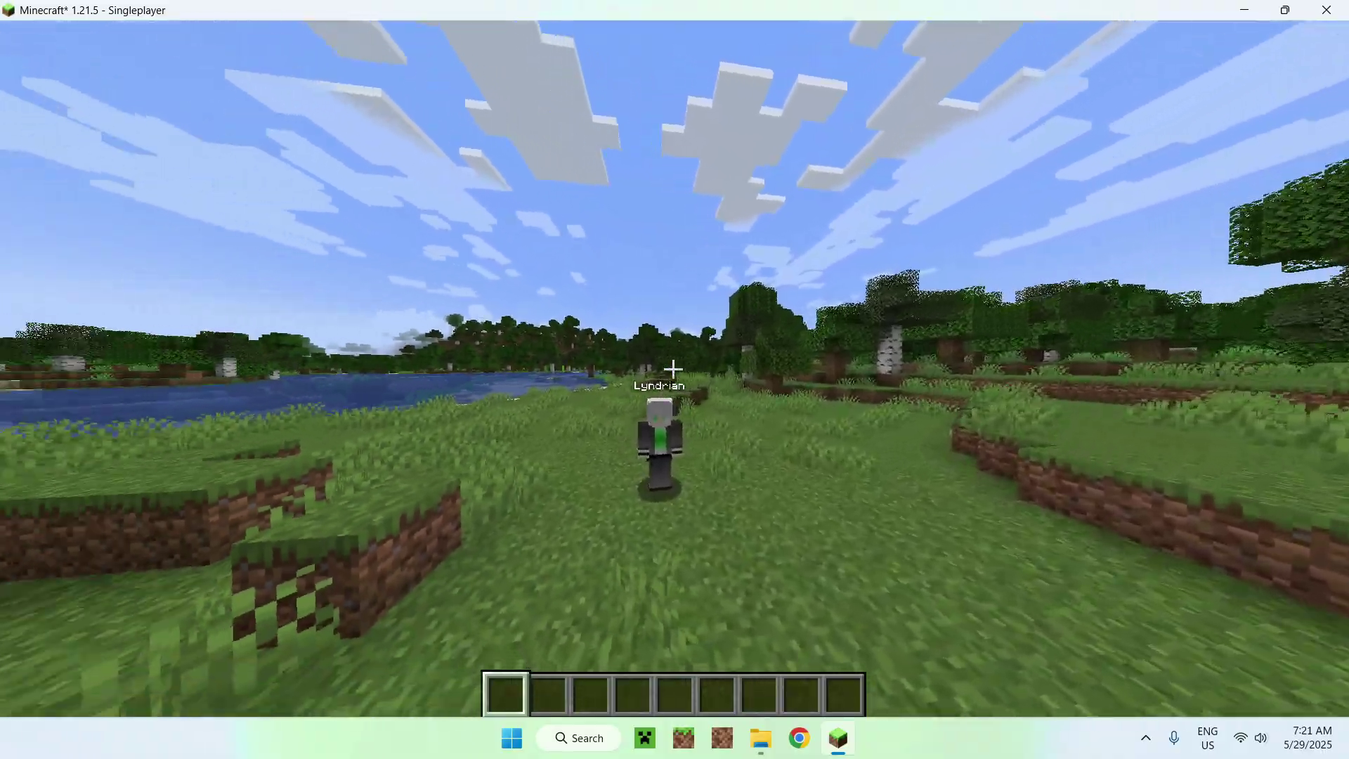
pyautogui.press('a')
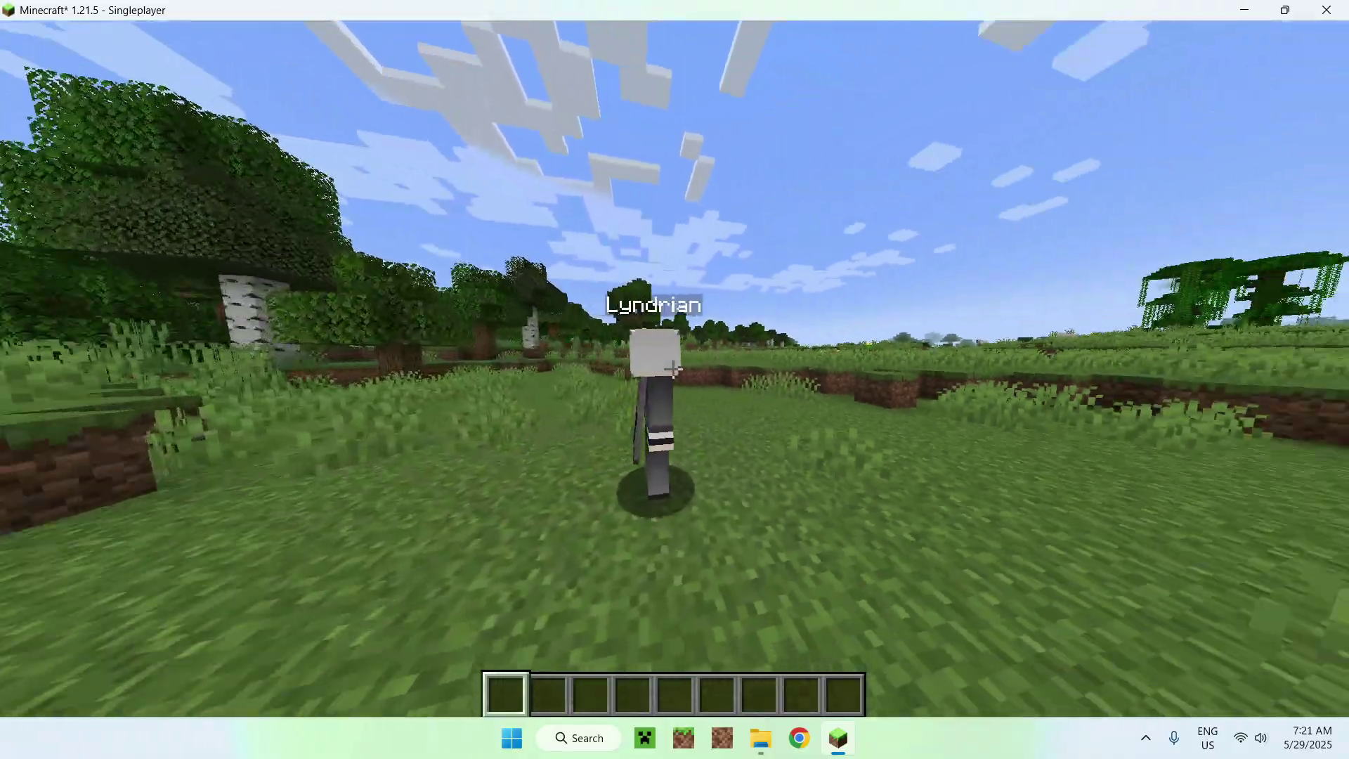
pyautogui.press('a')
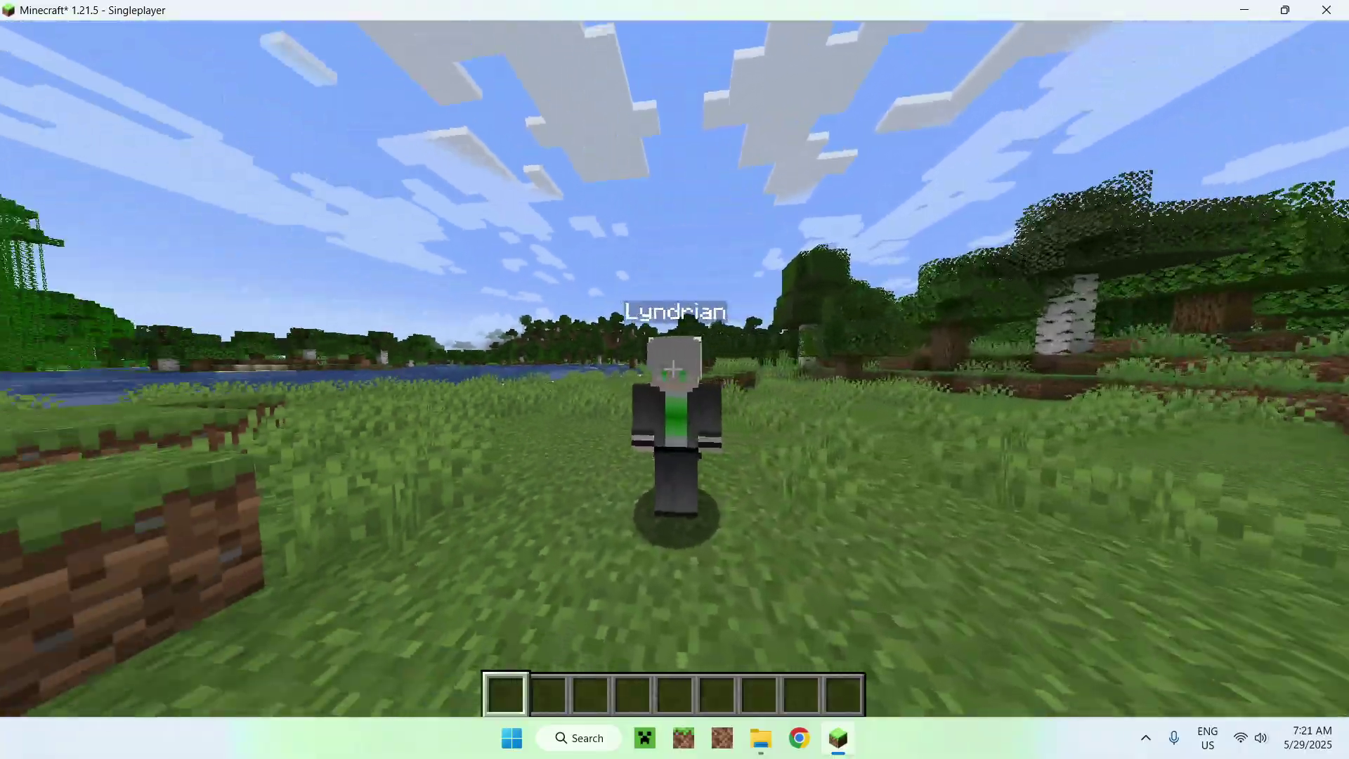
pyautogui.press('a')
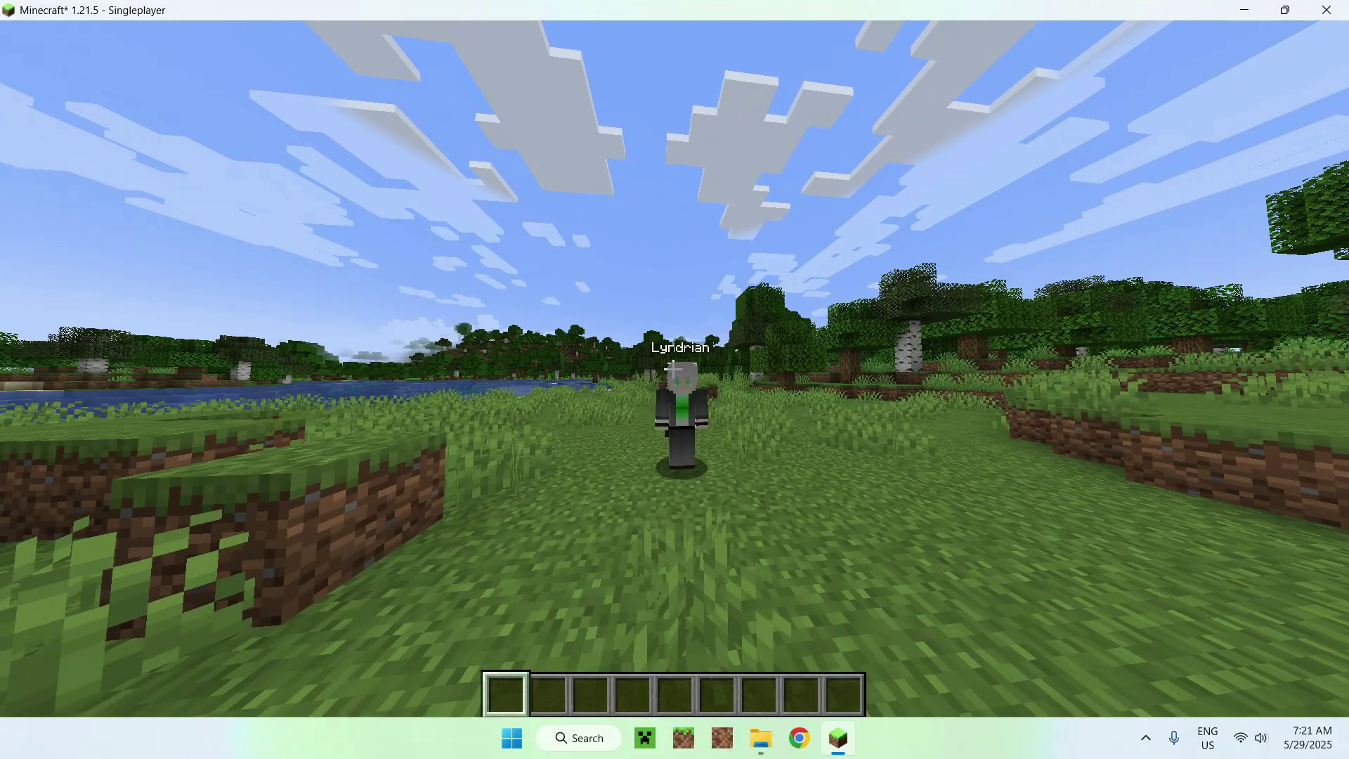
pyautogui.hotkey('F4', 'c')
pyautogui.press('Escape')
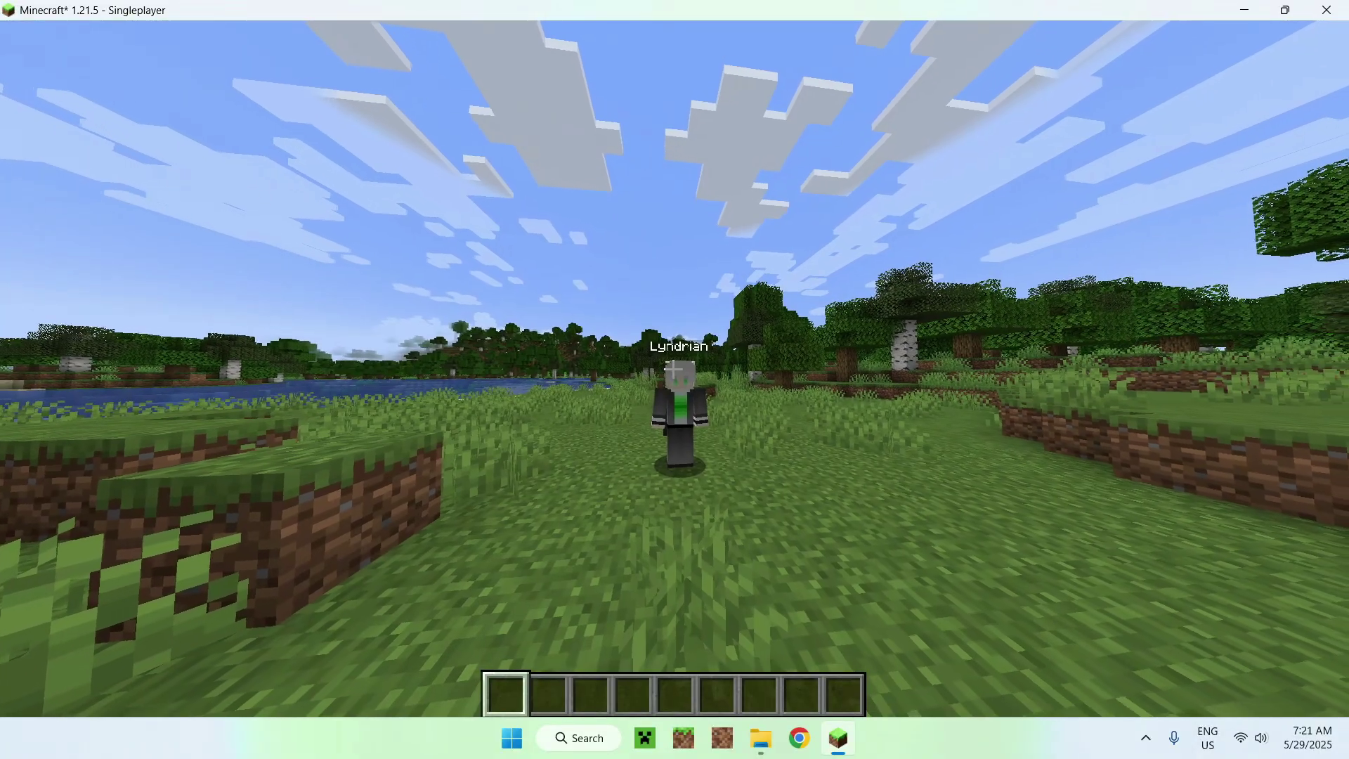
# Turn freecam off with F4, switch to front third-person with F5, and run the character to the river
pyautogui.press('F4')
pyautogui.press('w')
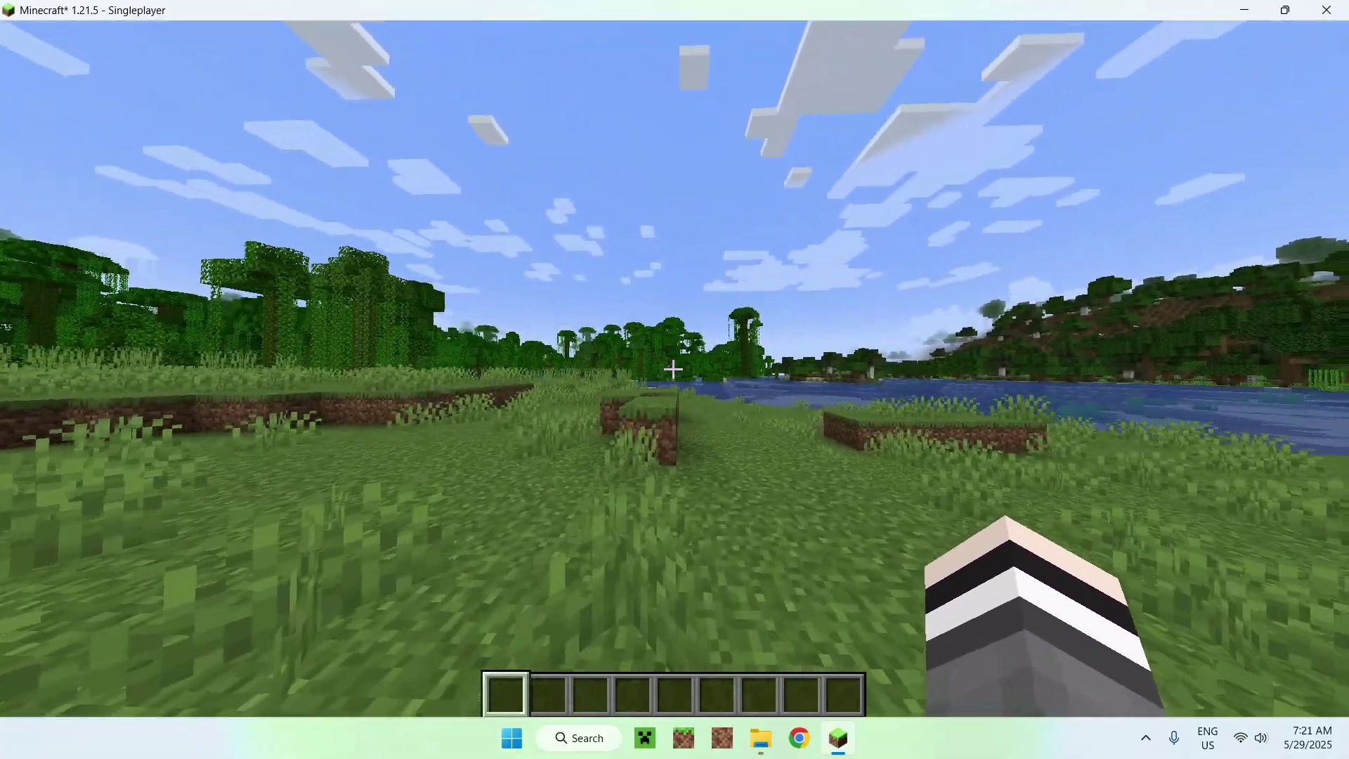
pyautogui.press('F5')
pyautogui.press('F5')
pyautogui.press('w')
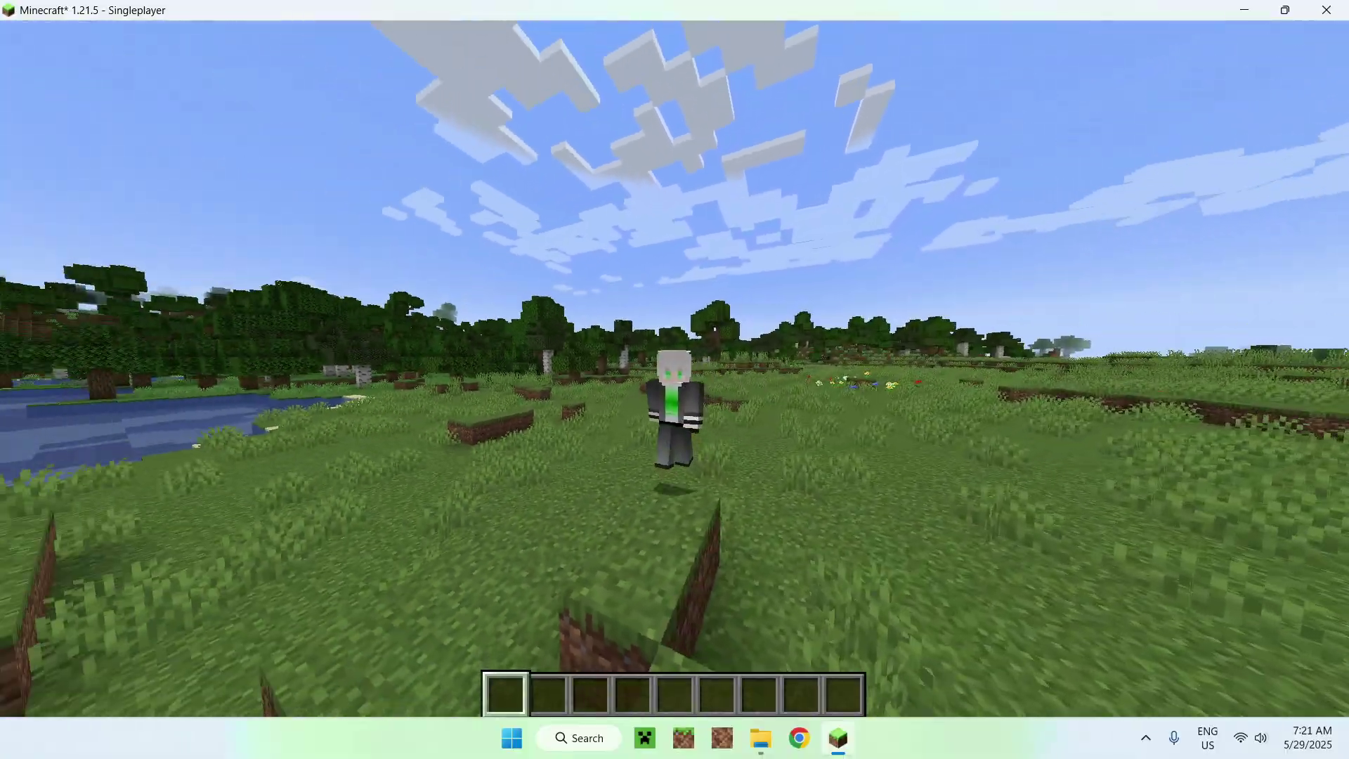
pyautogui.press('w')
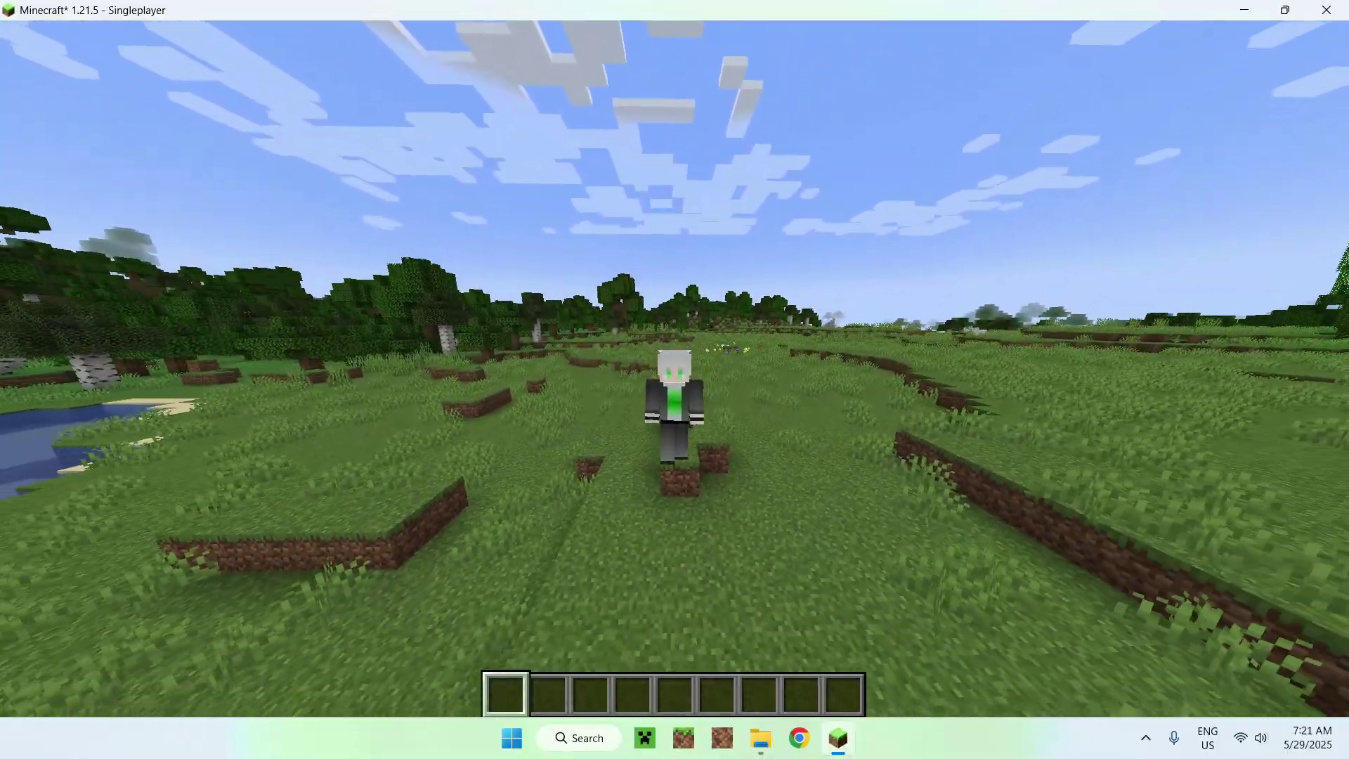
pyautogui.press('w')
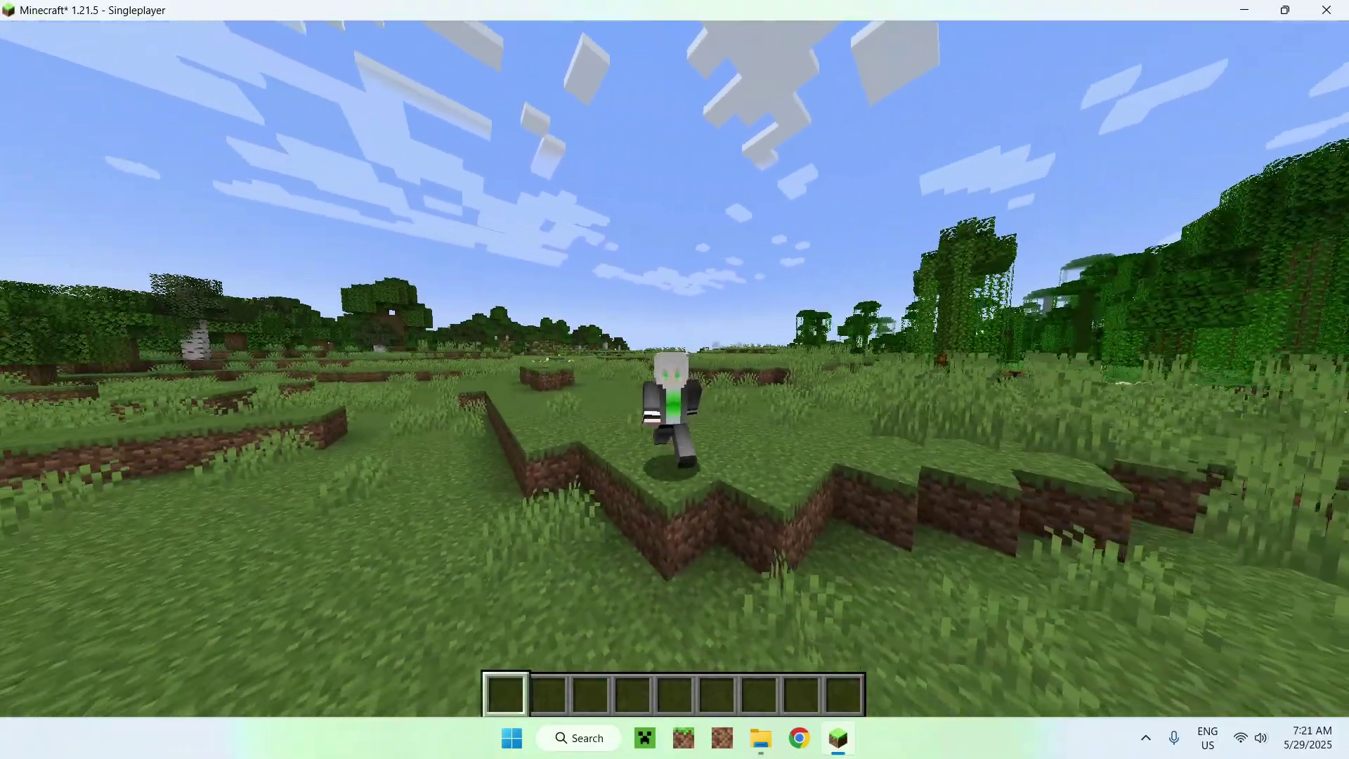
pyautogui.press('w')
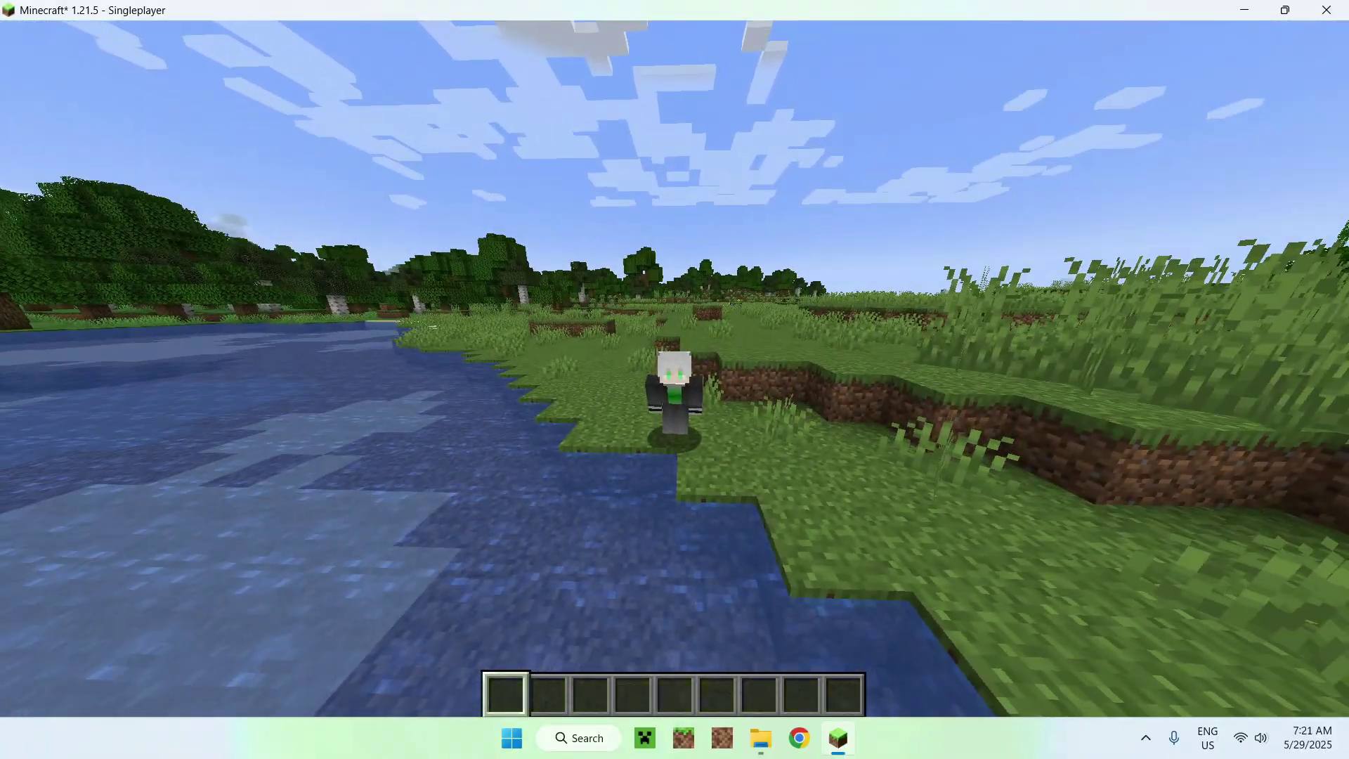